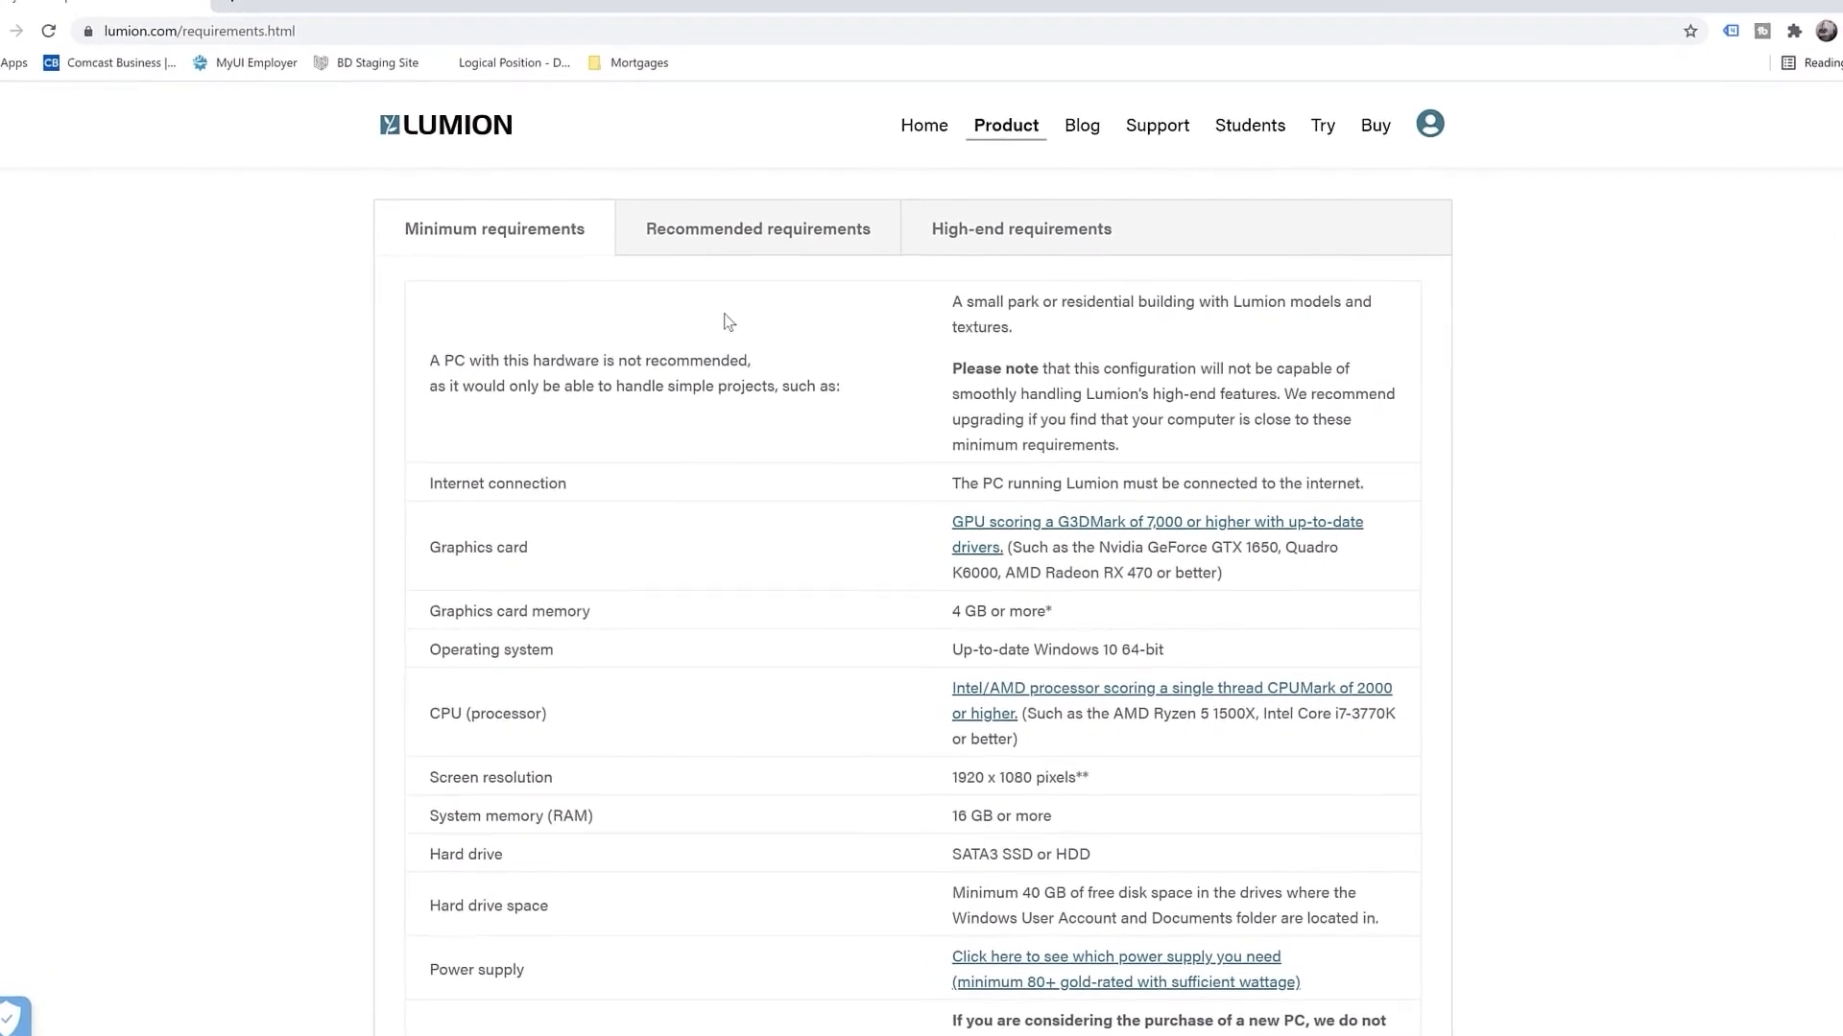
# - On the Lumion website, review the recommended and then the high-end hardware requirements
pyautogui.click(818, 242)
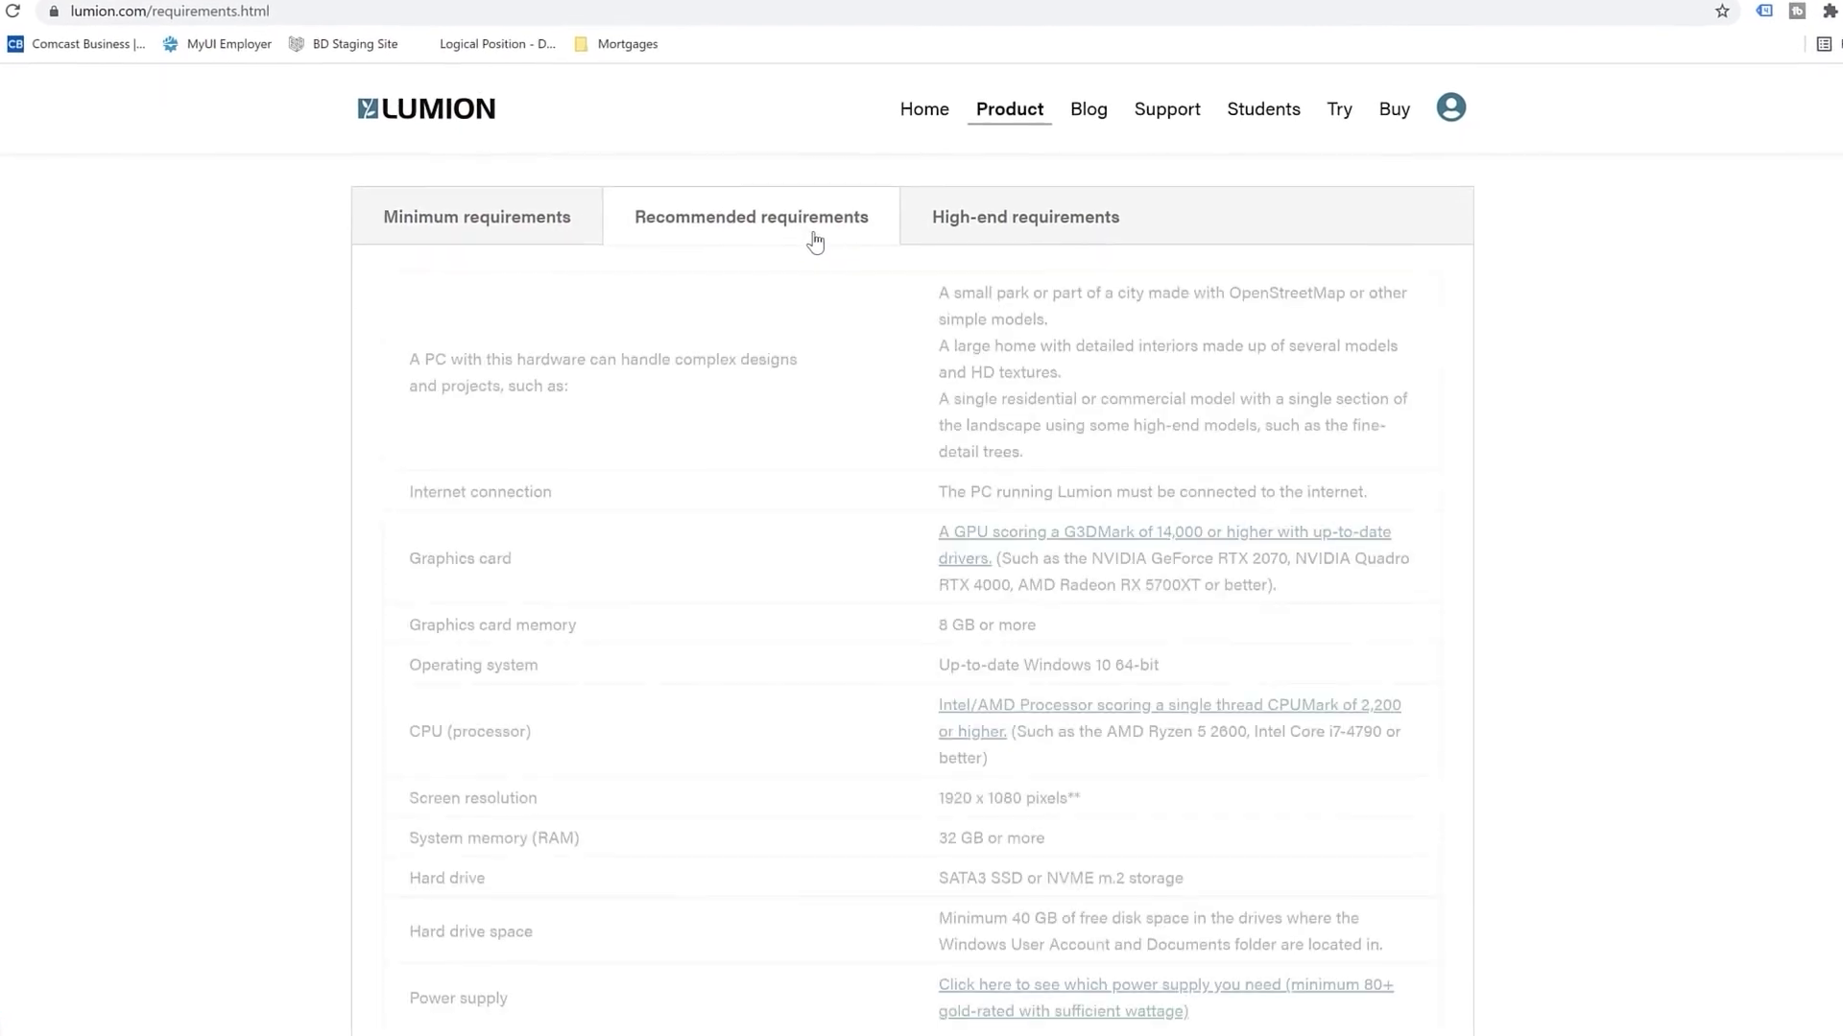
pyautogui.click(1158, 219)
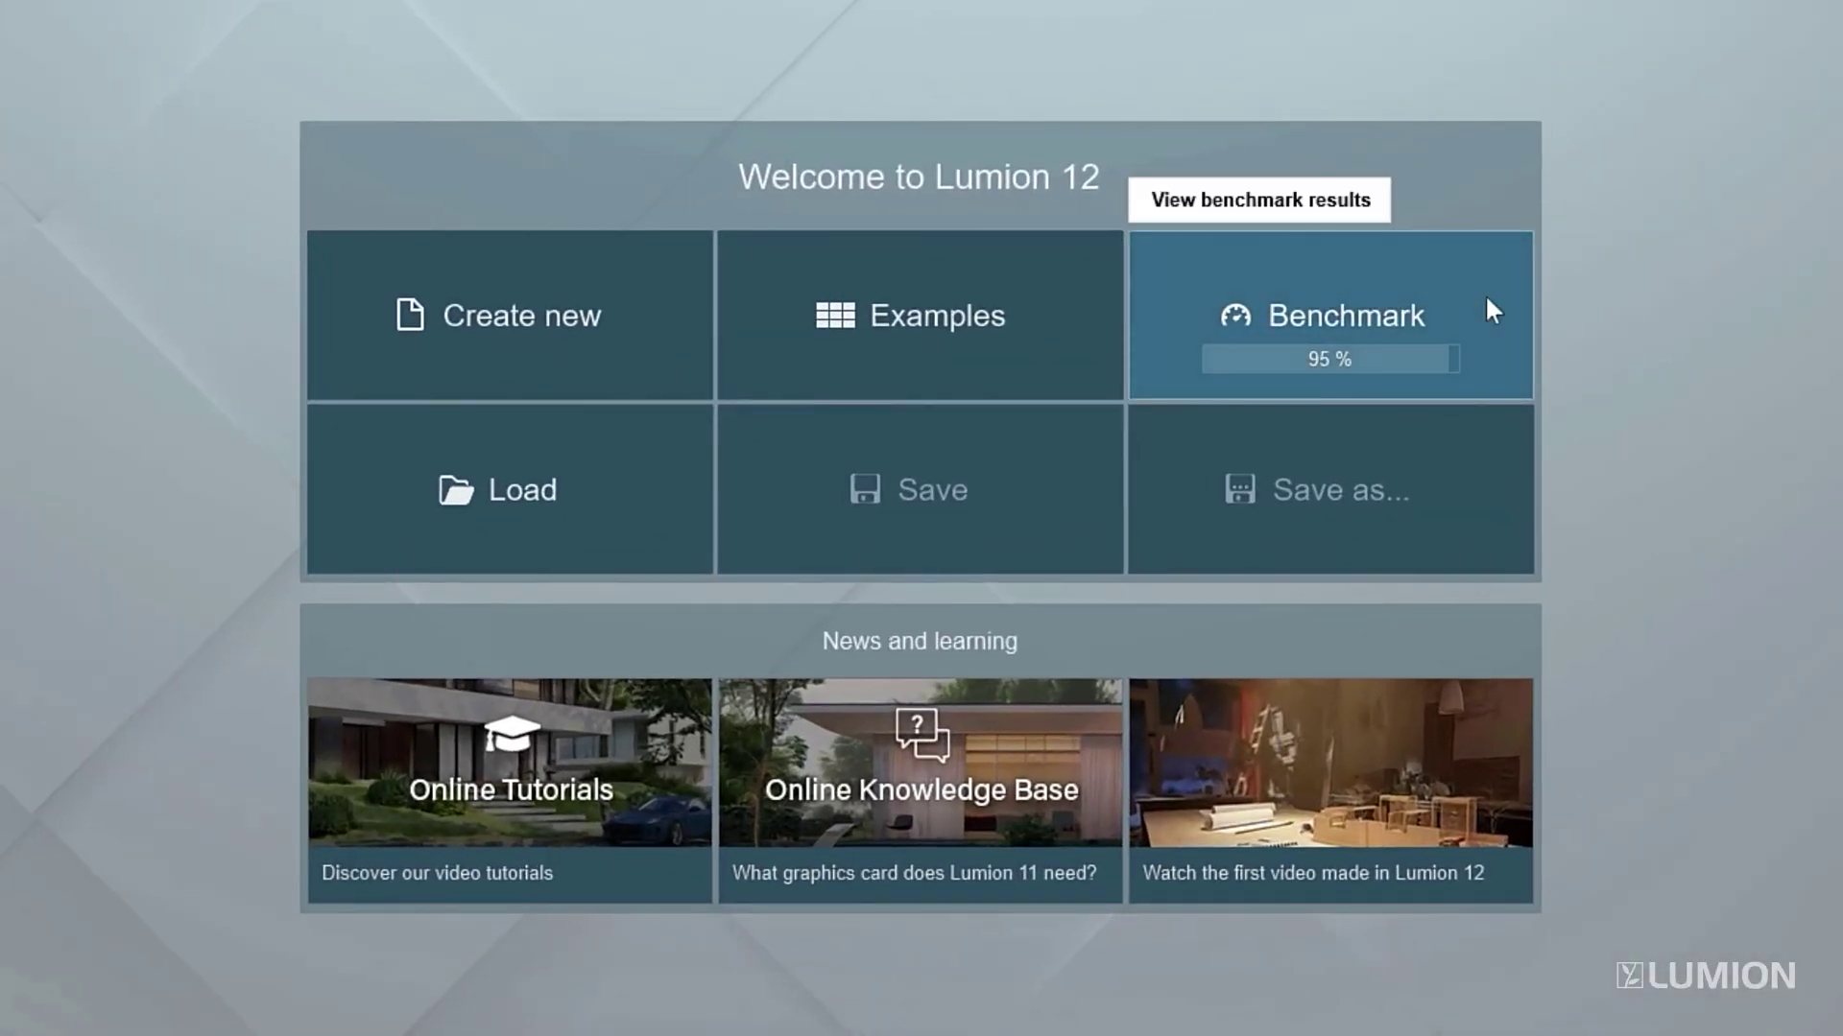
pyautogui.click(1486, 299)
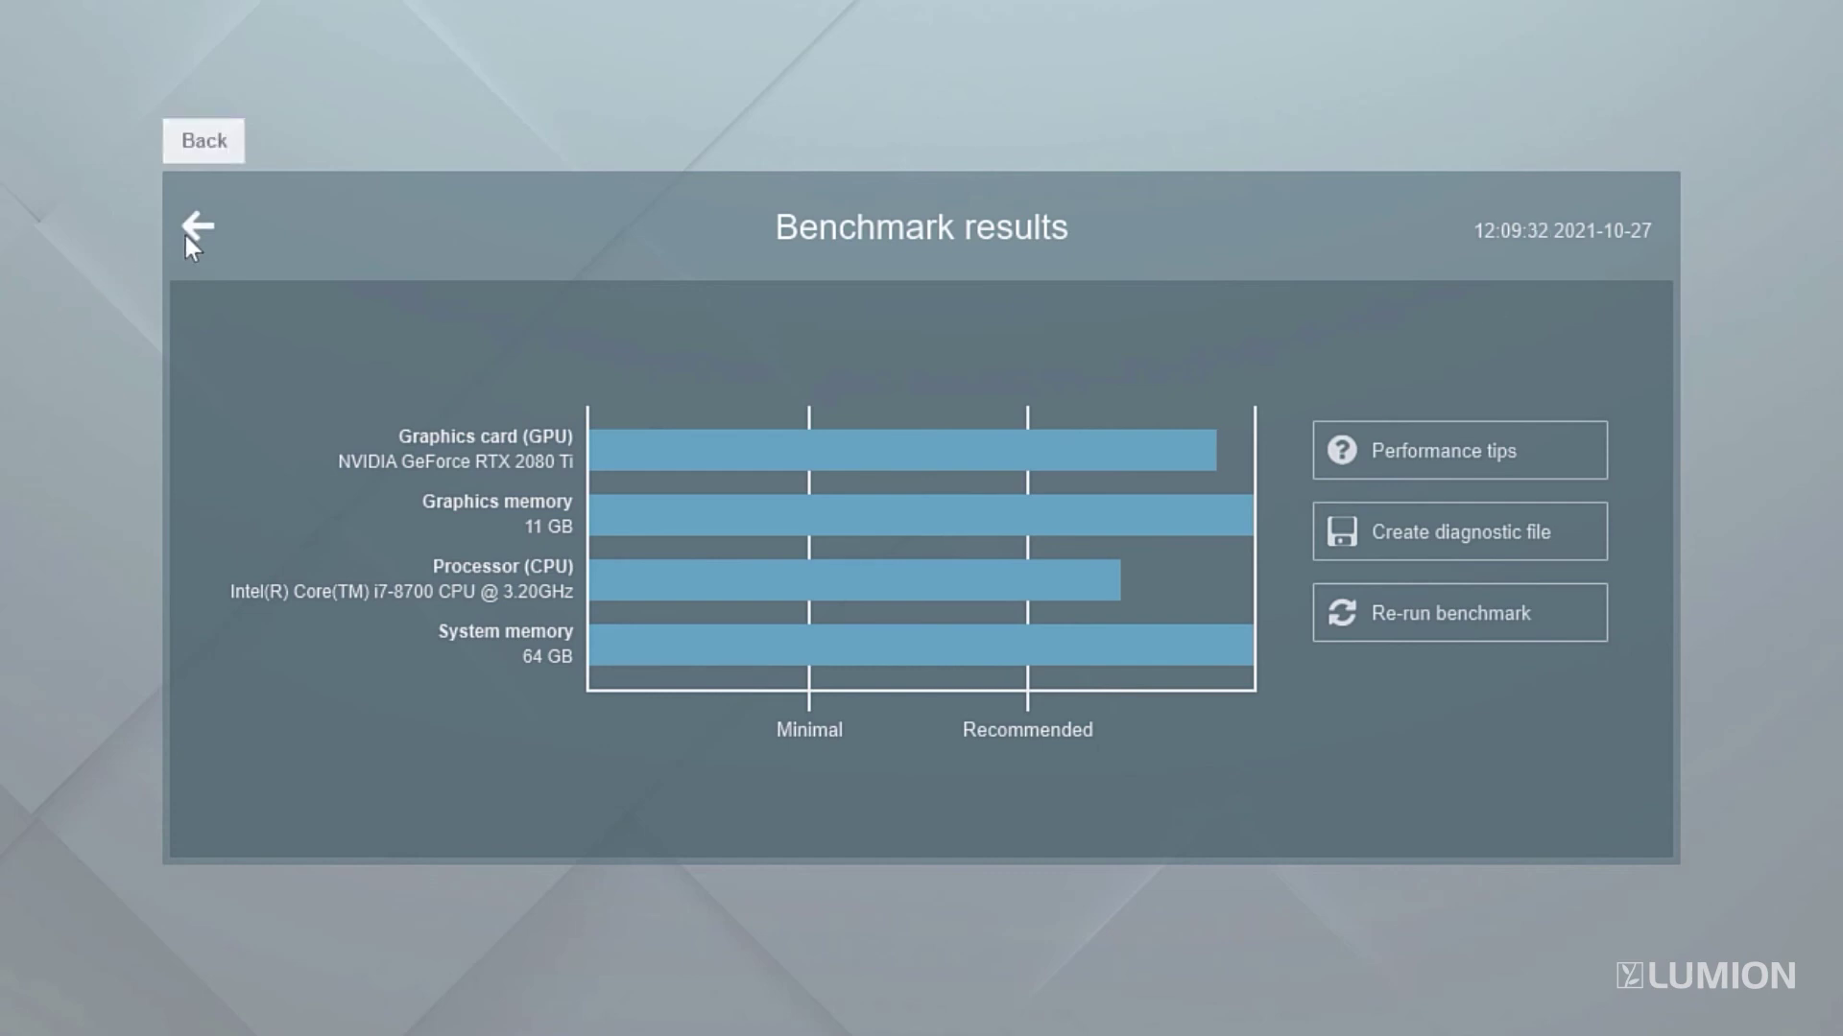
pyautogui.click(192, 230)
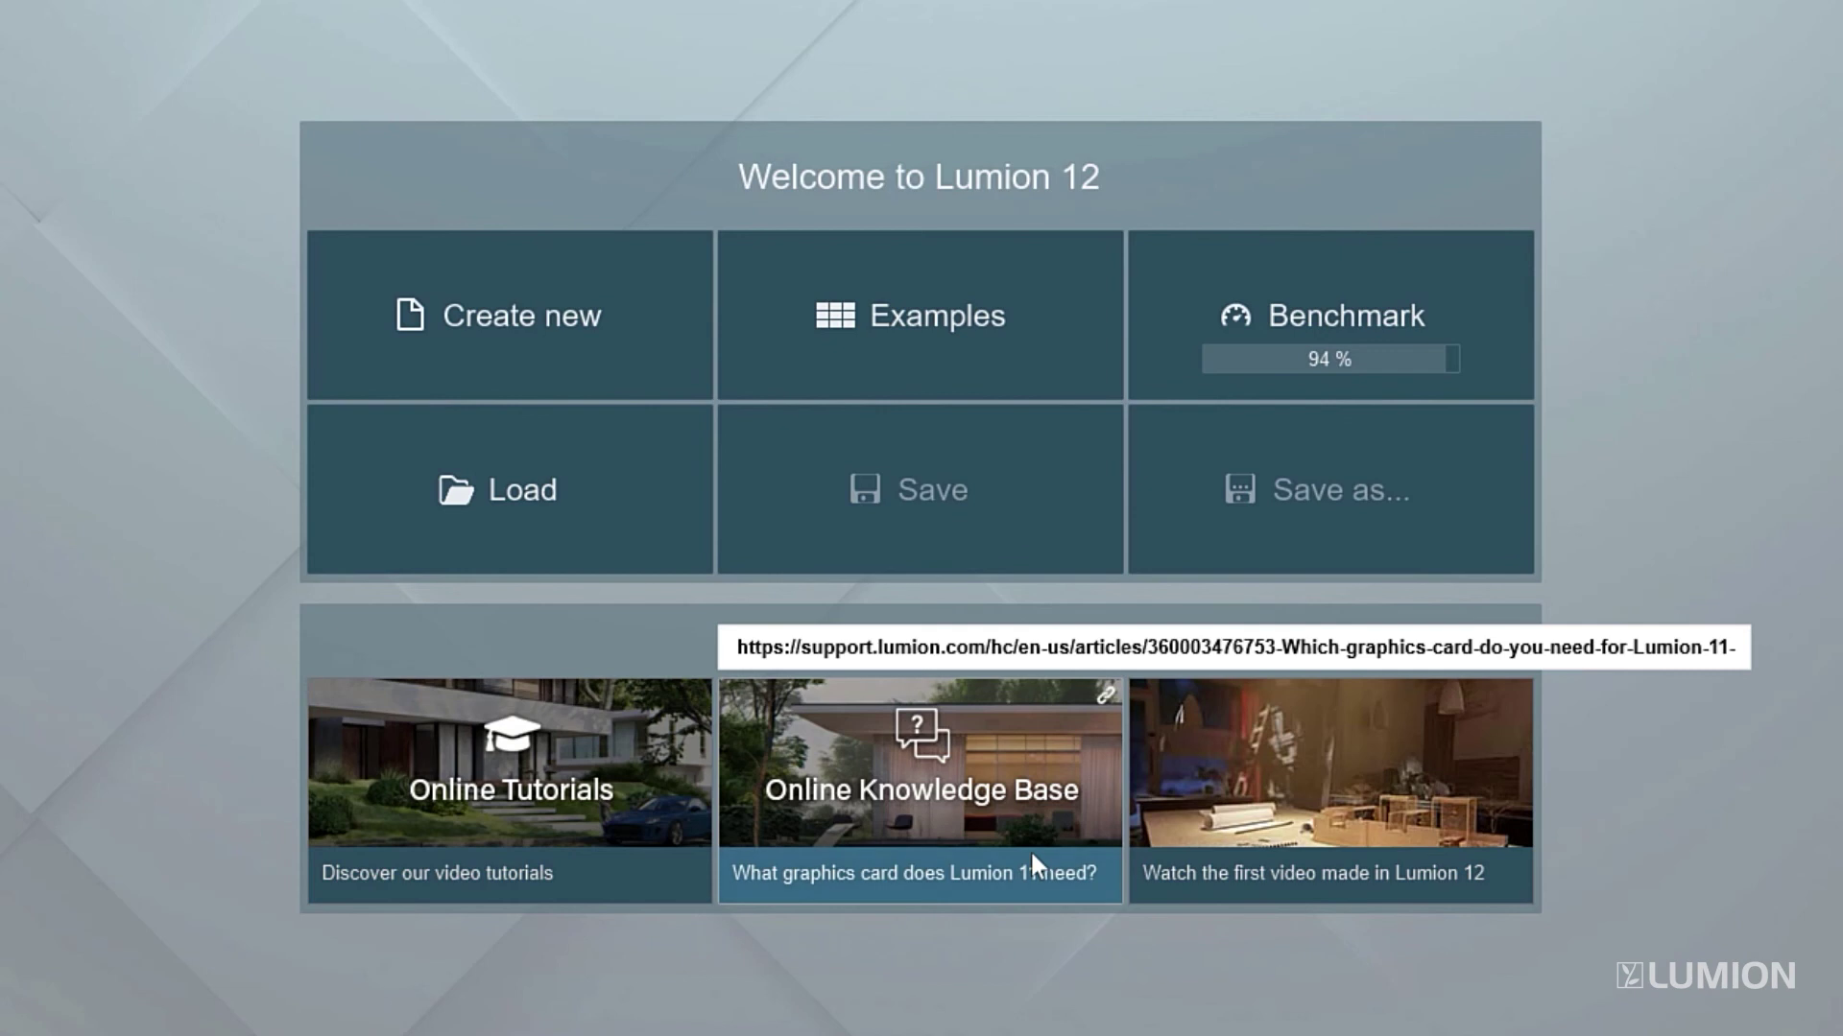
pyautogui.click(1430, 854)
pyautogui.scroll(-4, 922, 518)
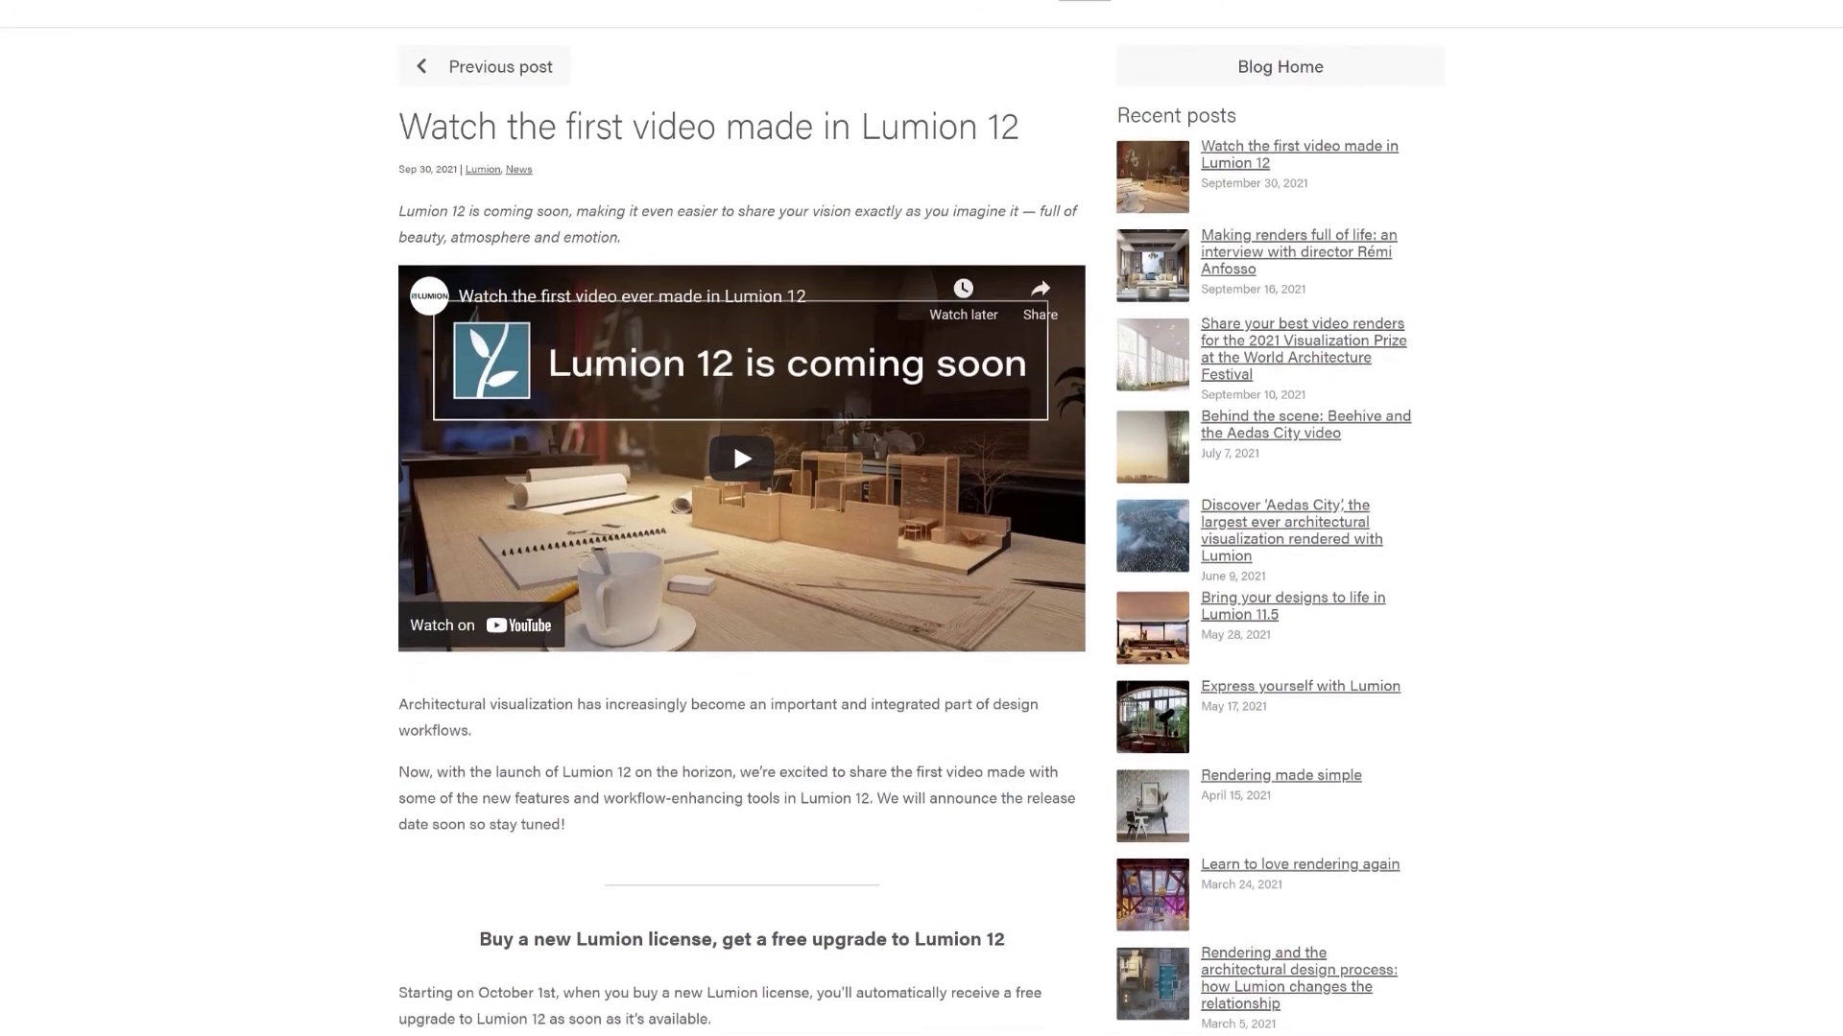
pyautogui.scroll(-5, 922, 518)
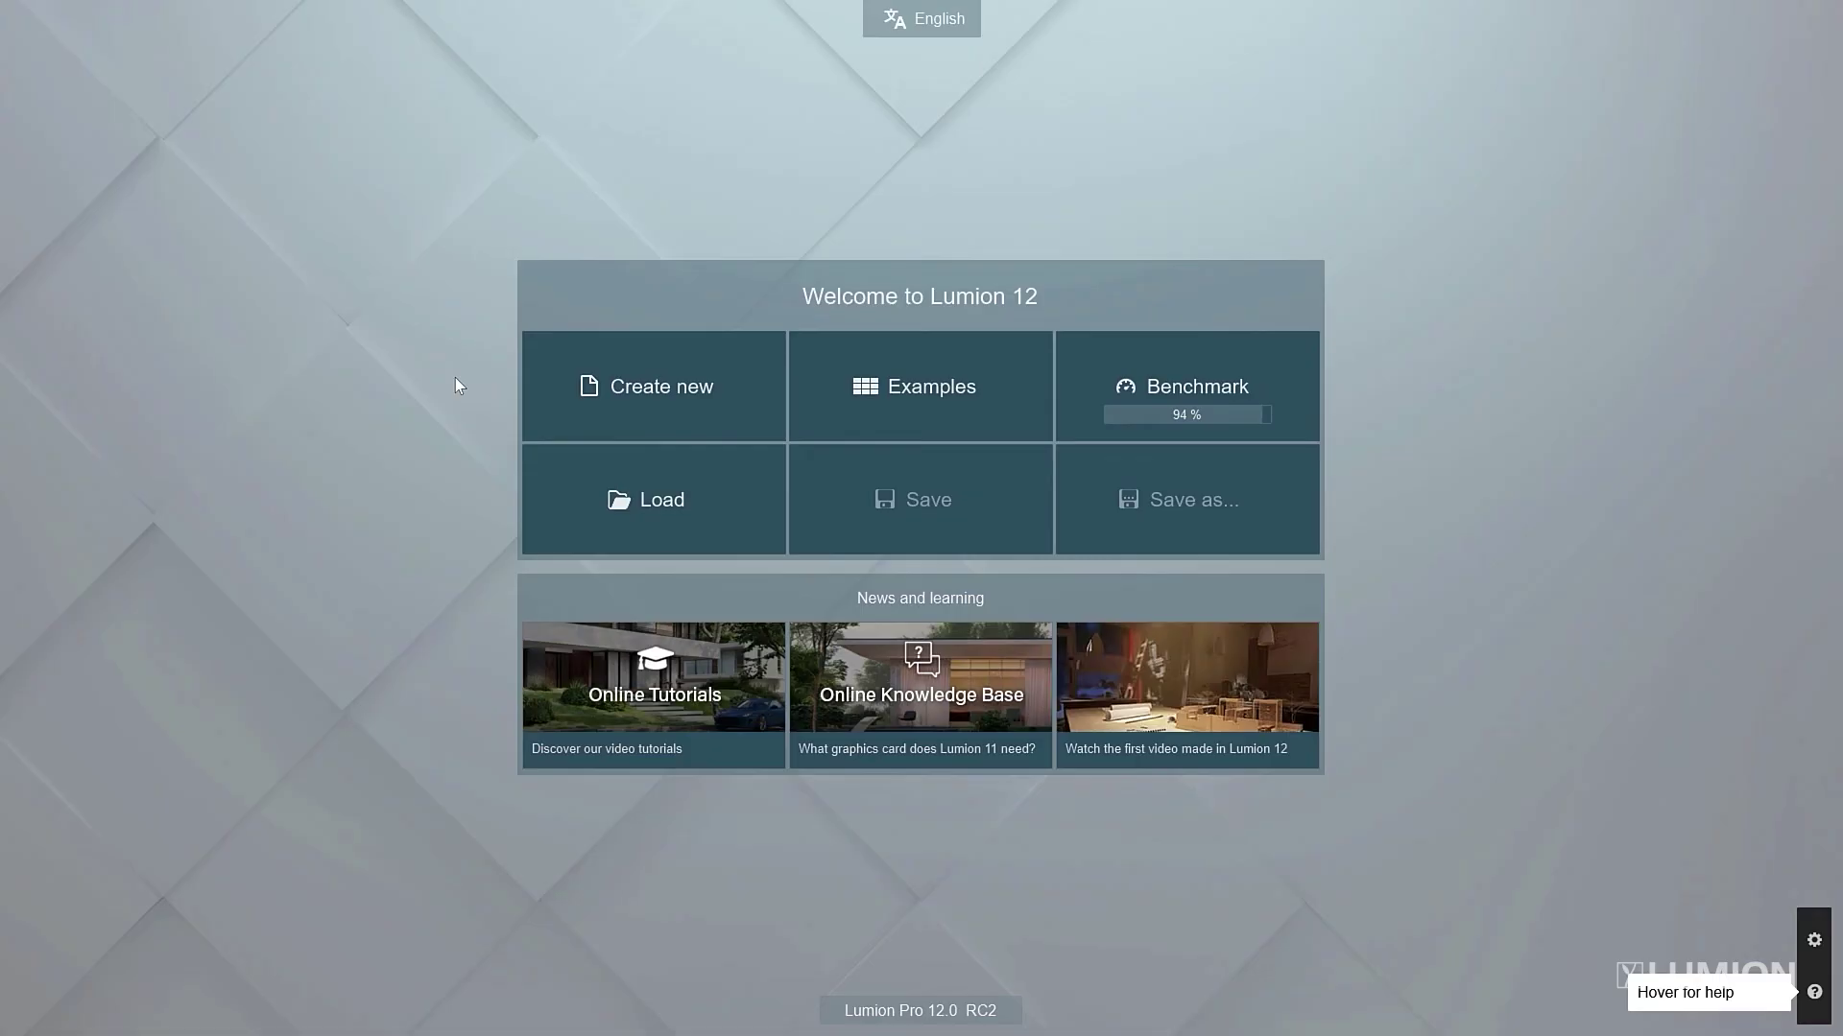
# - Preview the new-project environments, return to the welcome screen, and browse the example projects
pyautogui.click(564, 381)
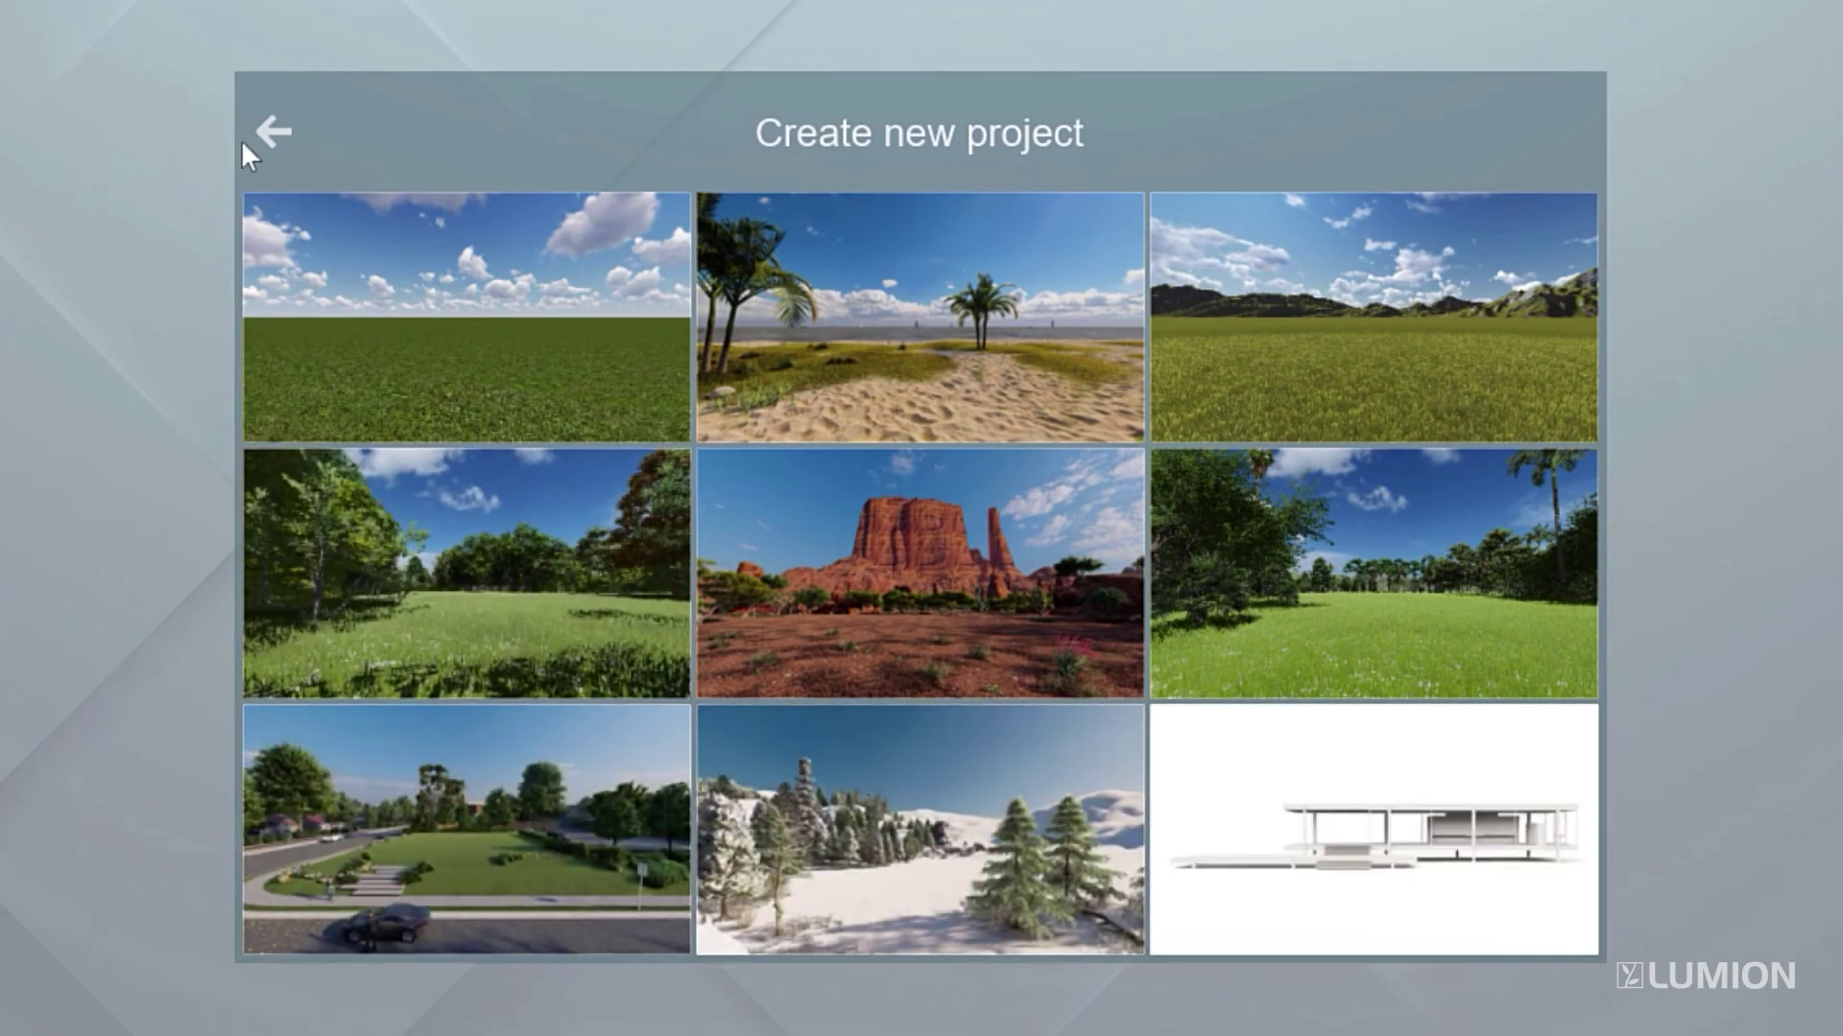
pyautogui.click(269, 134)
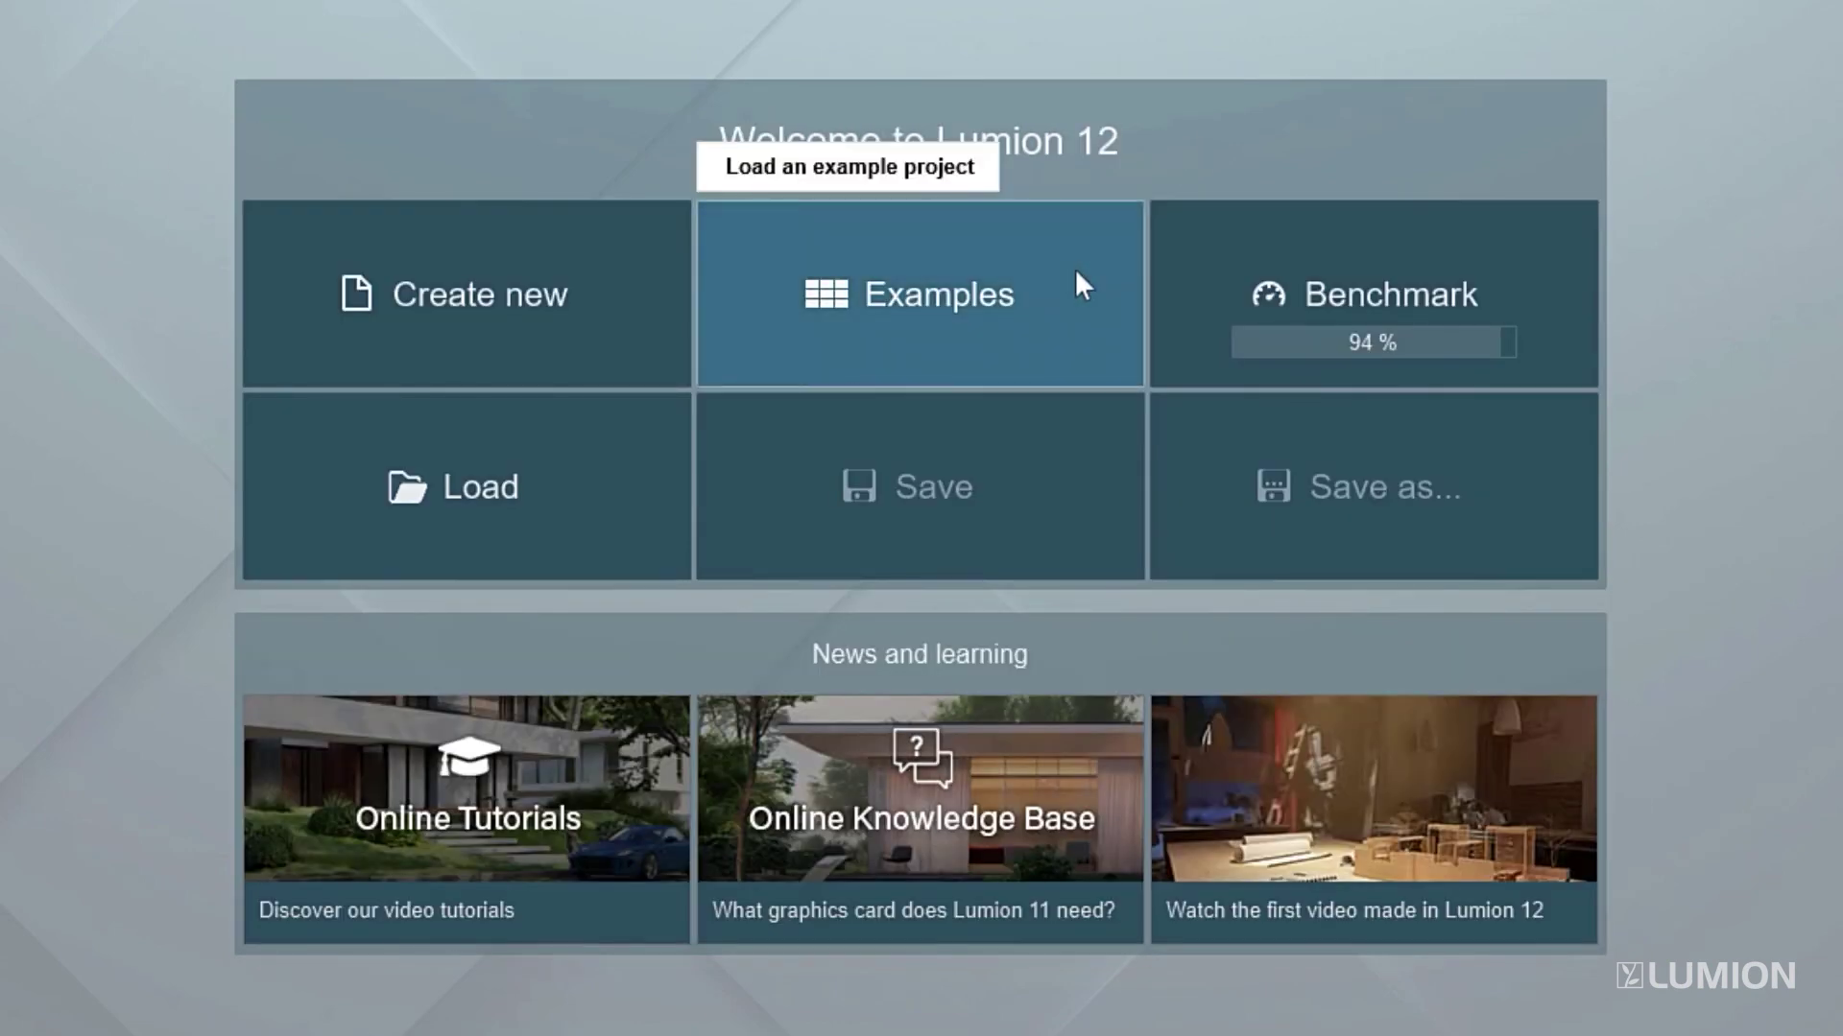
pyautogui.click(1077, 274)
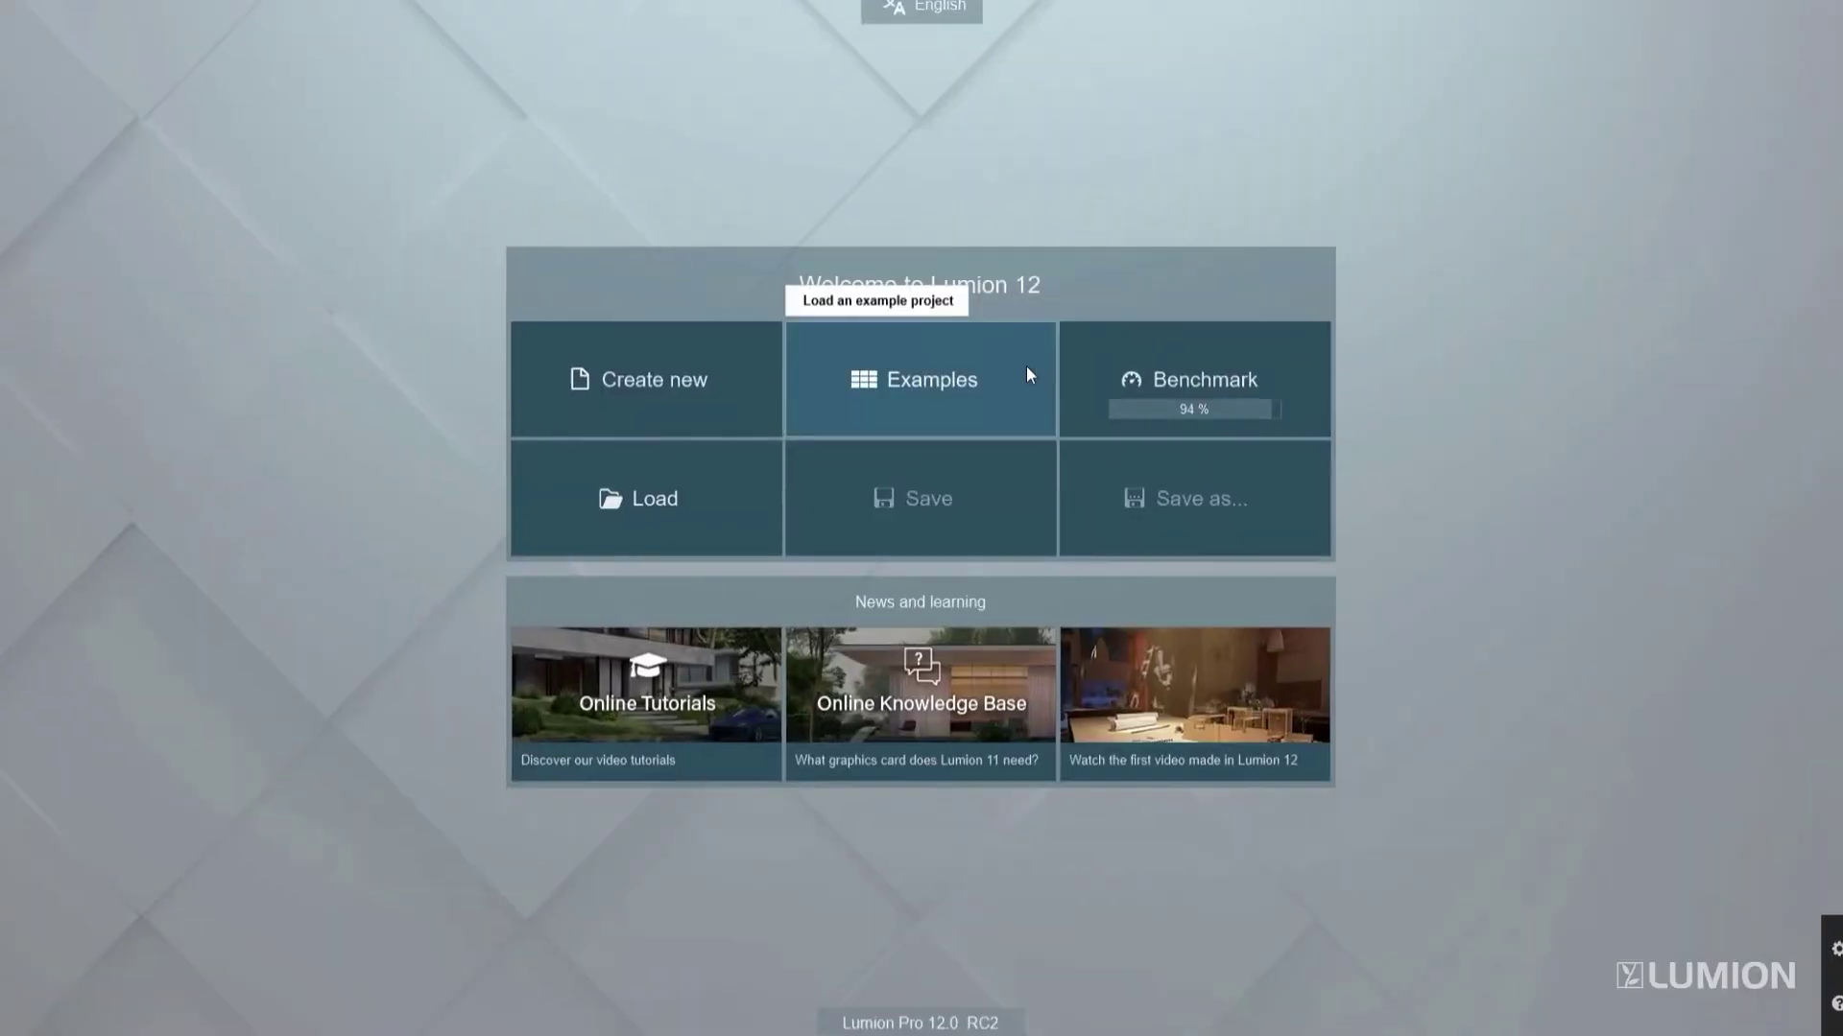
# - Load the Beach House example and position the camera above and around the pool house
pyautogui.click(1027, 369)
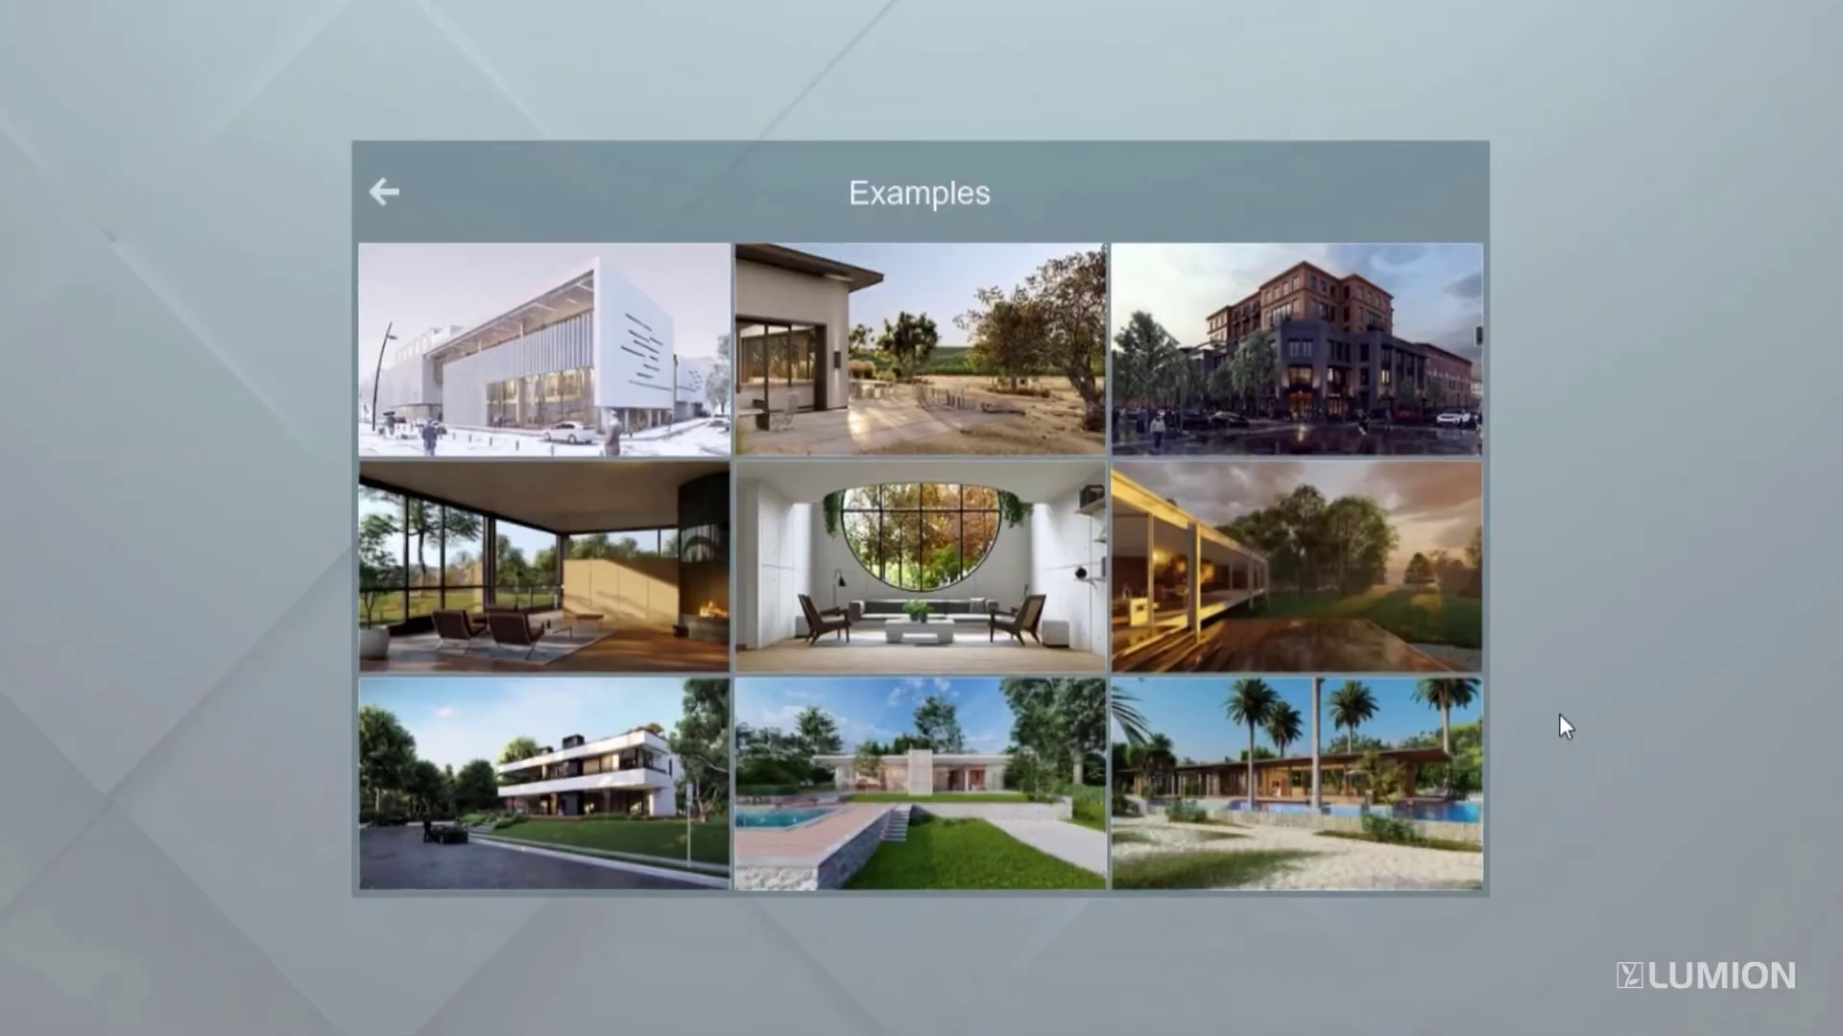
pyautogui.click(1439, 752)
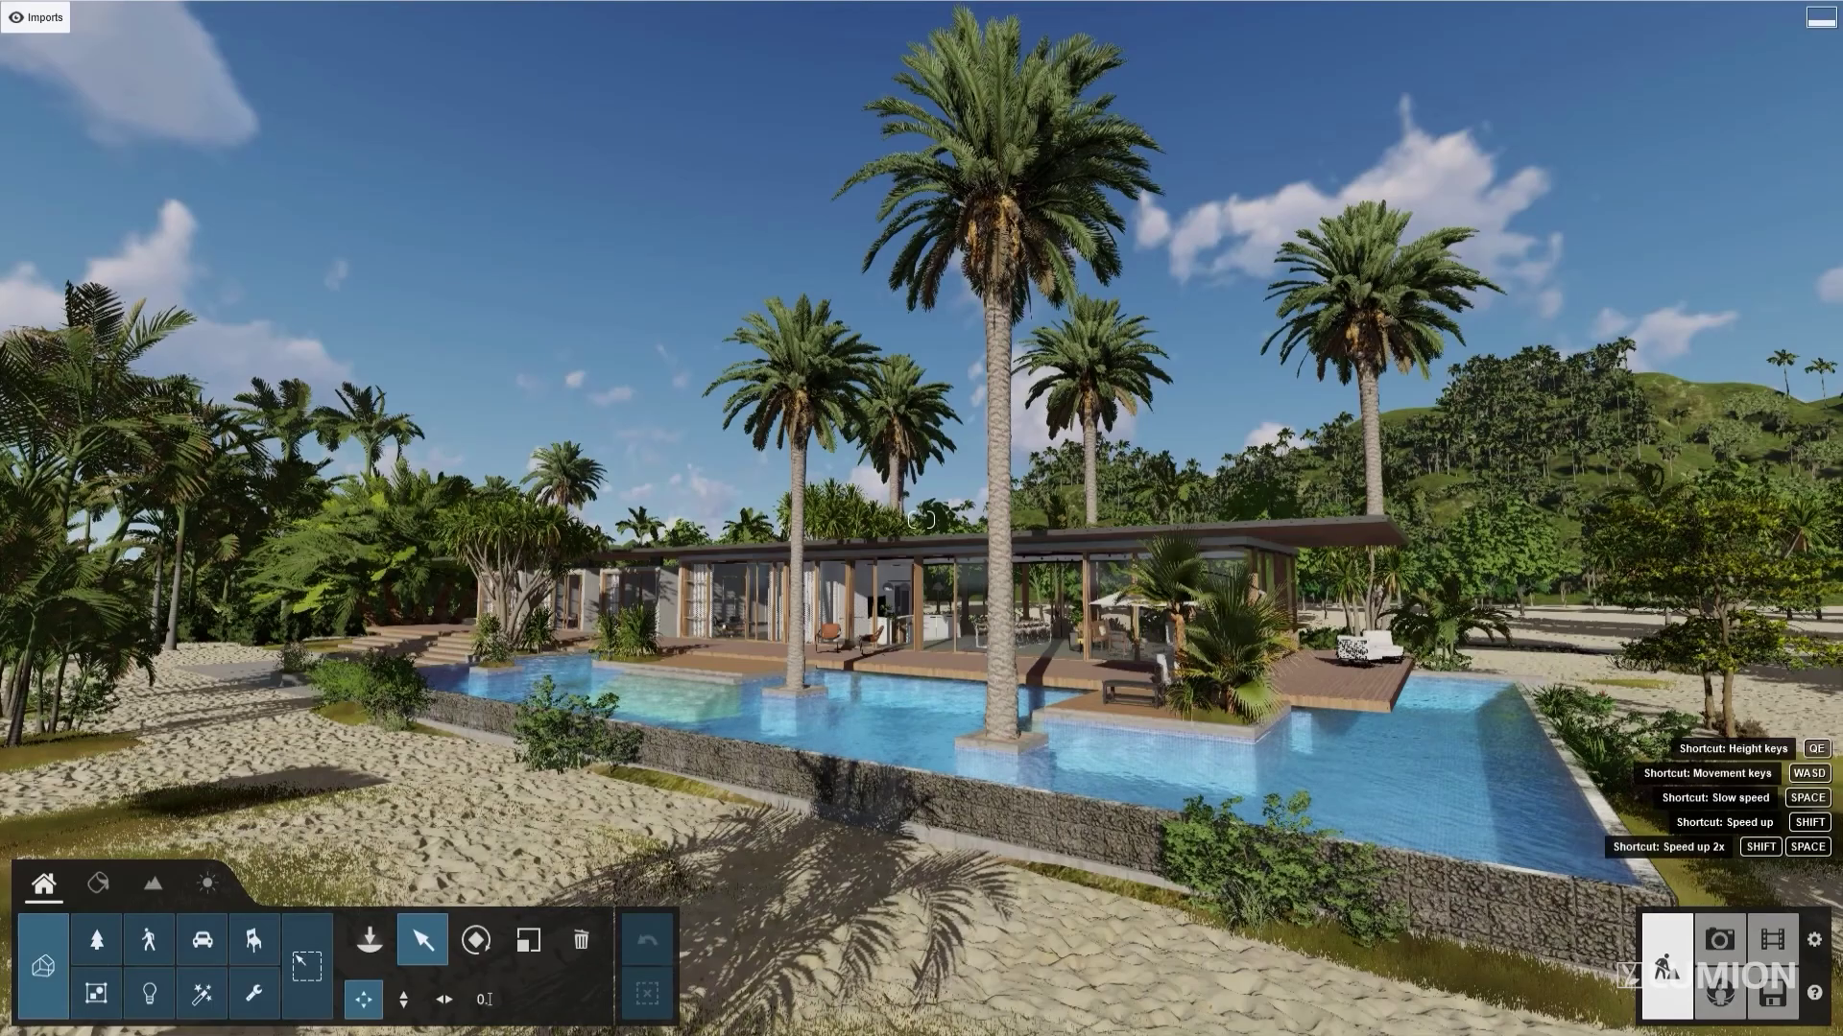
pyautogui.moveTo(921, 519)
pyautogui.mouseDown(button='right')
pyautogui.moveTo(787, 519)
pyautogui.moveTo(1037, 519)
pyautogui.moveTo(921, 519)
pyautogui.mouseUp(button='right')
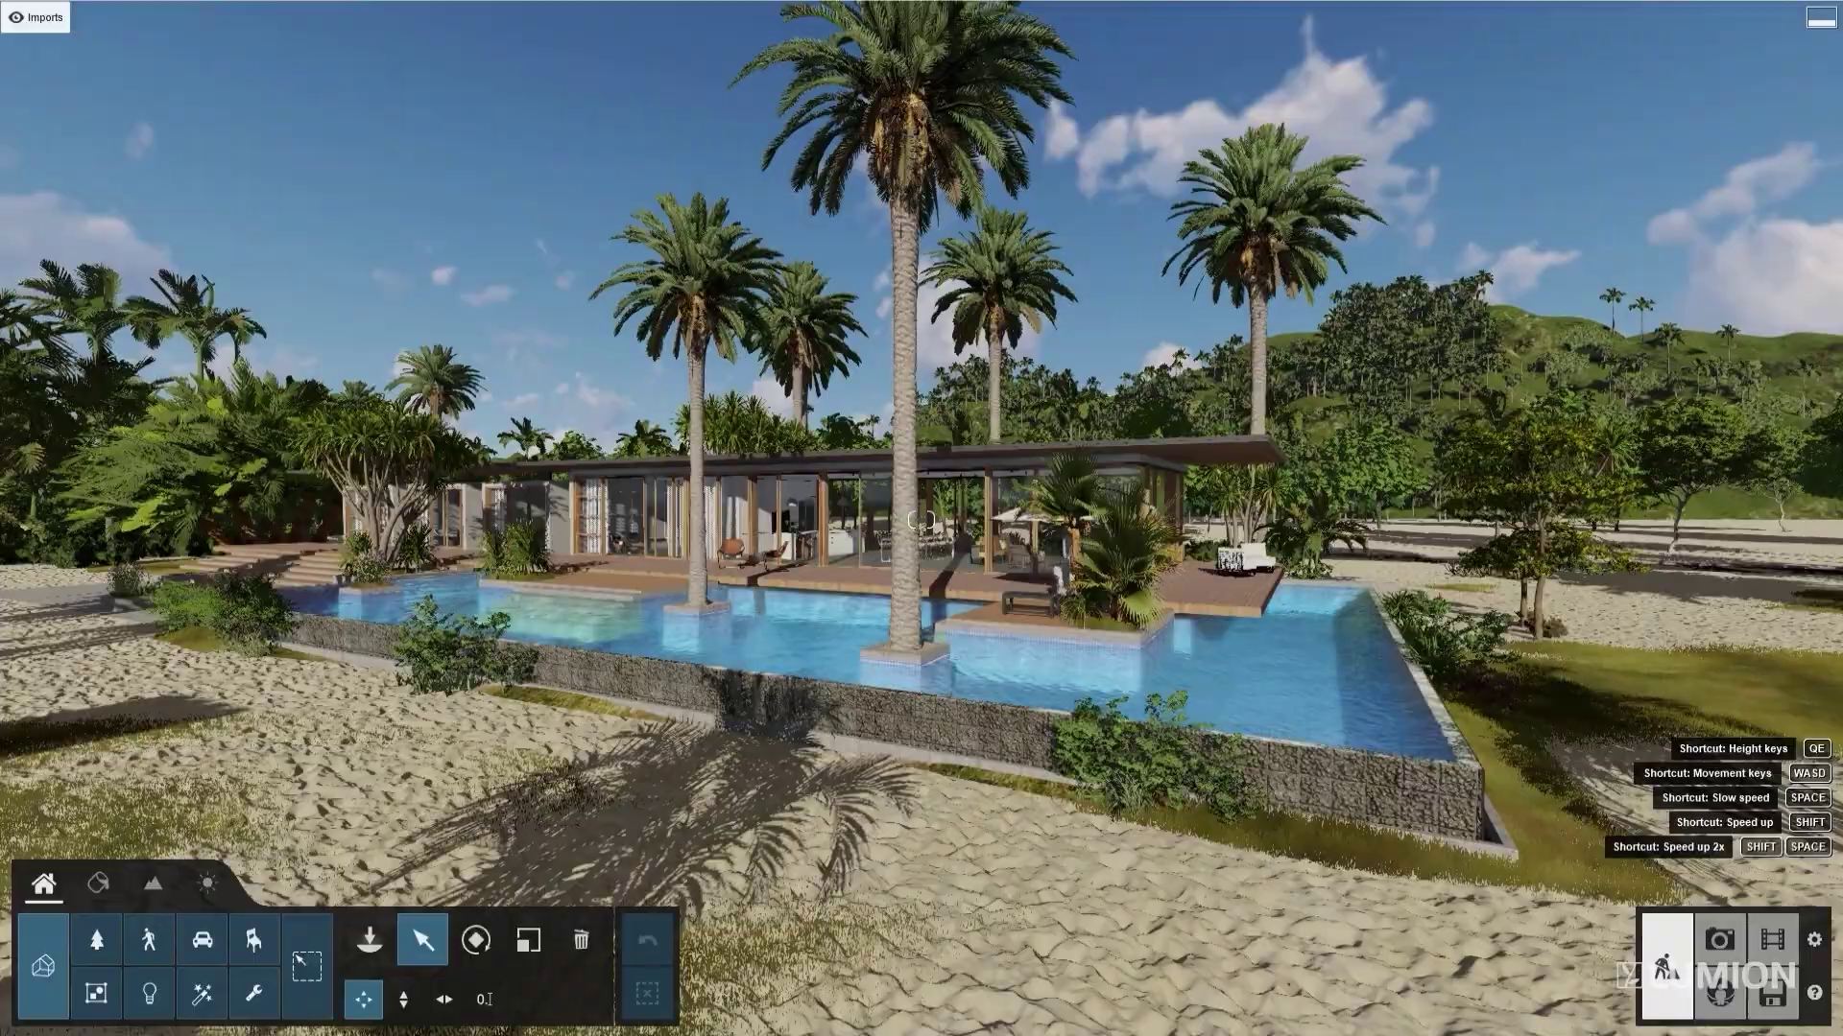
pyautogui.press('w')
pyautogui.press('s')
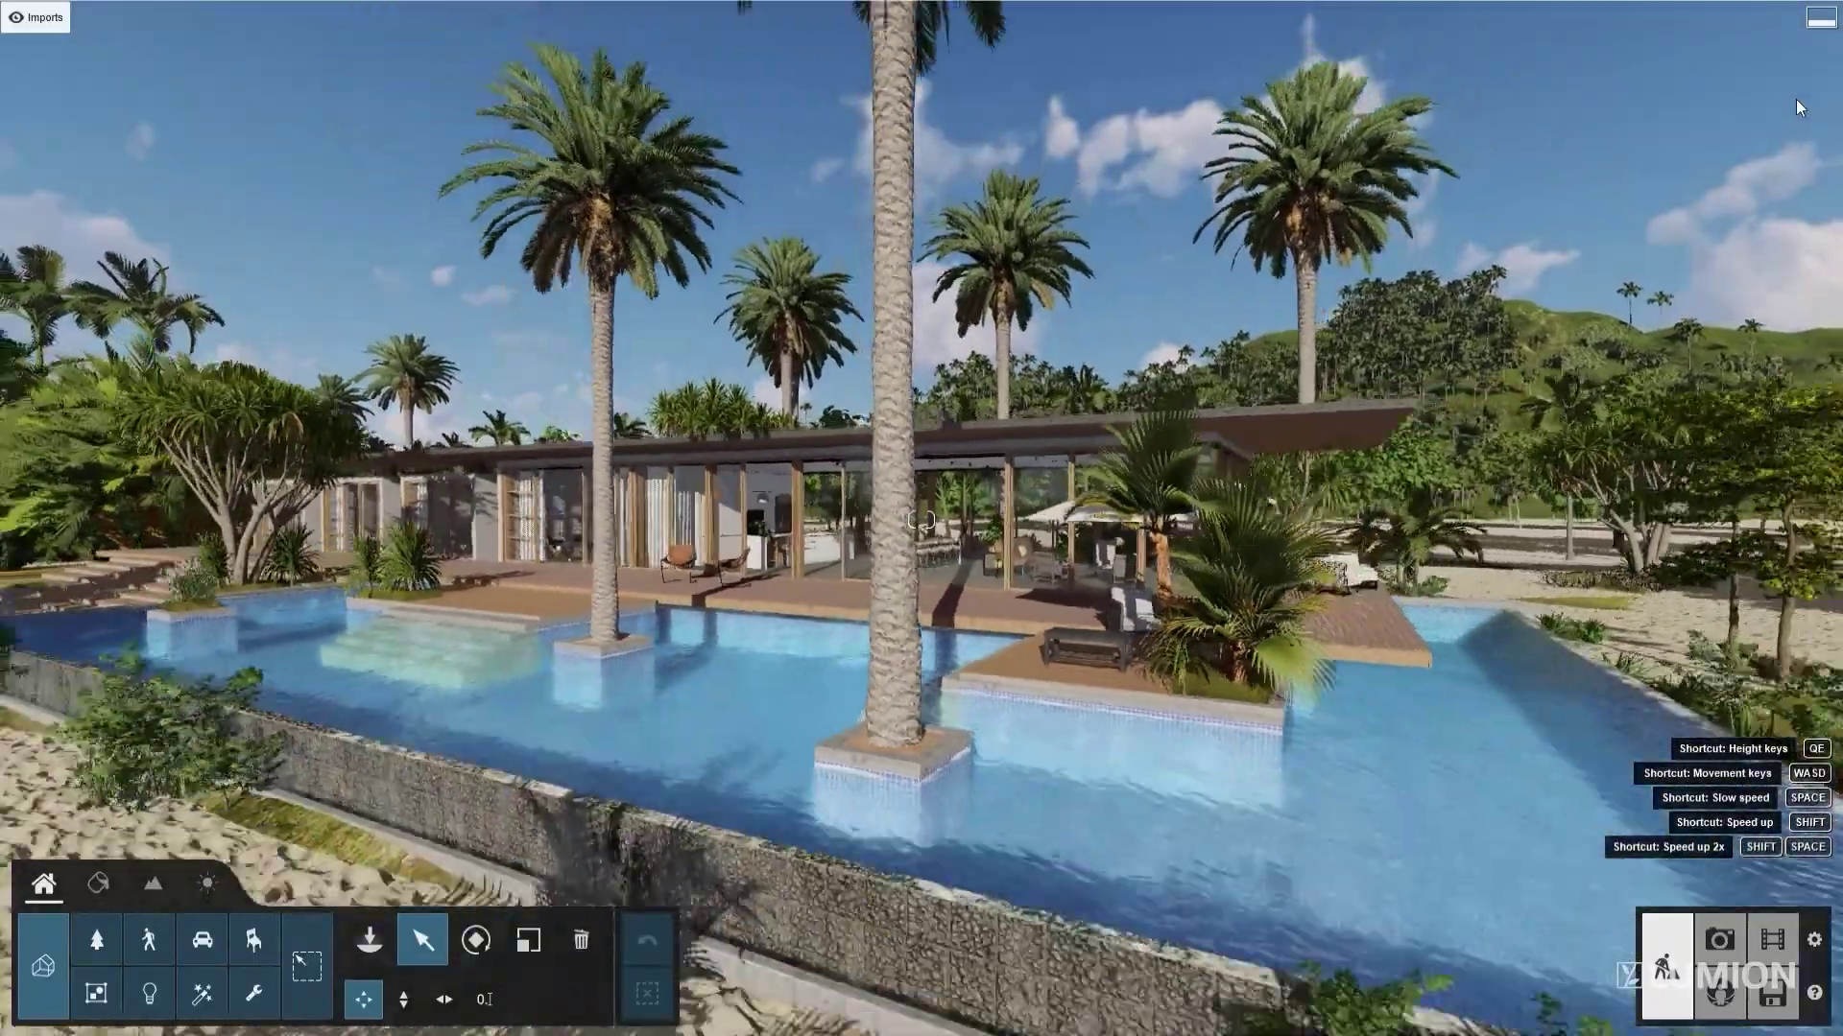
pyautogui.press('d')
pyautogui.press('e')
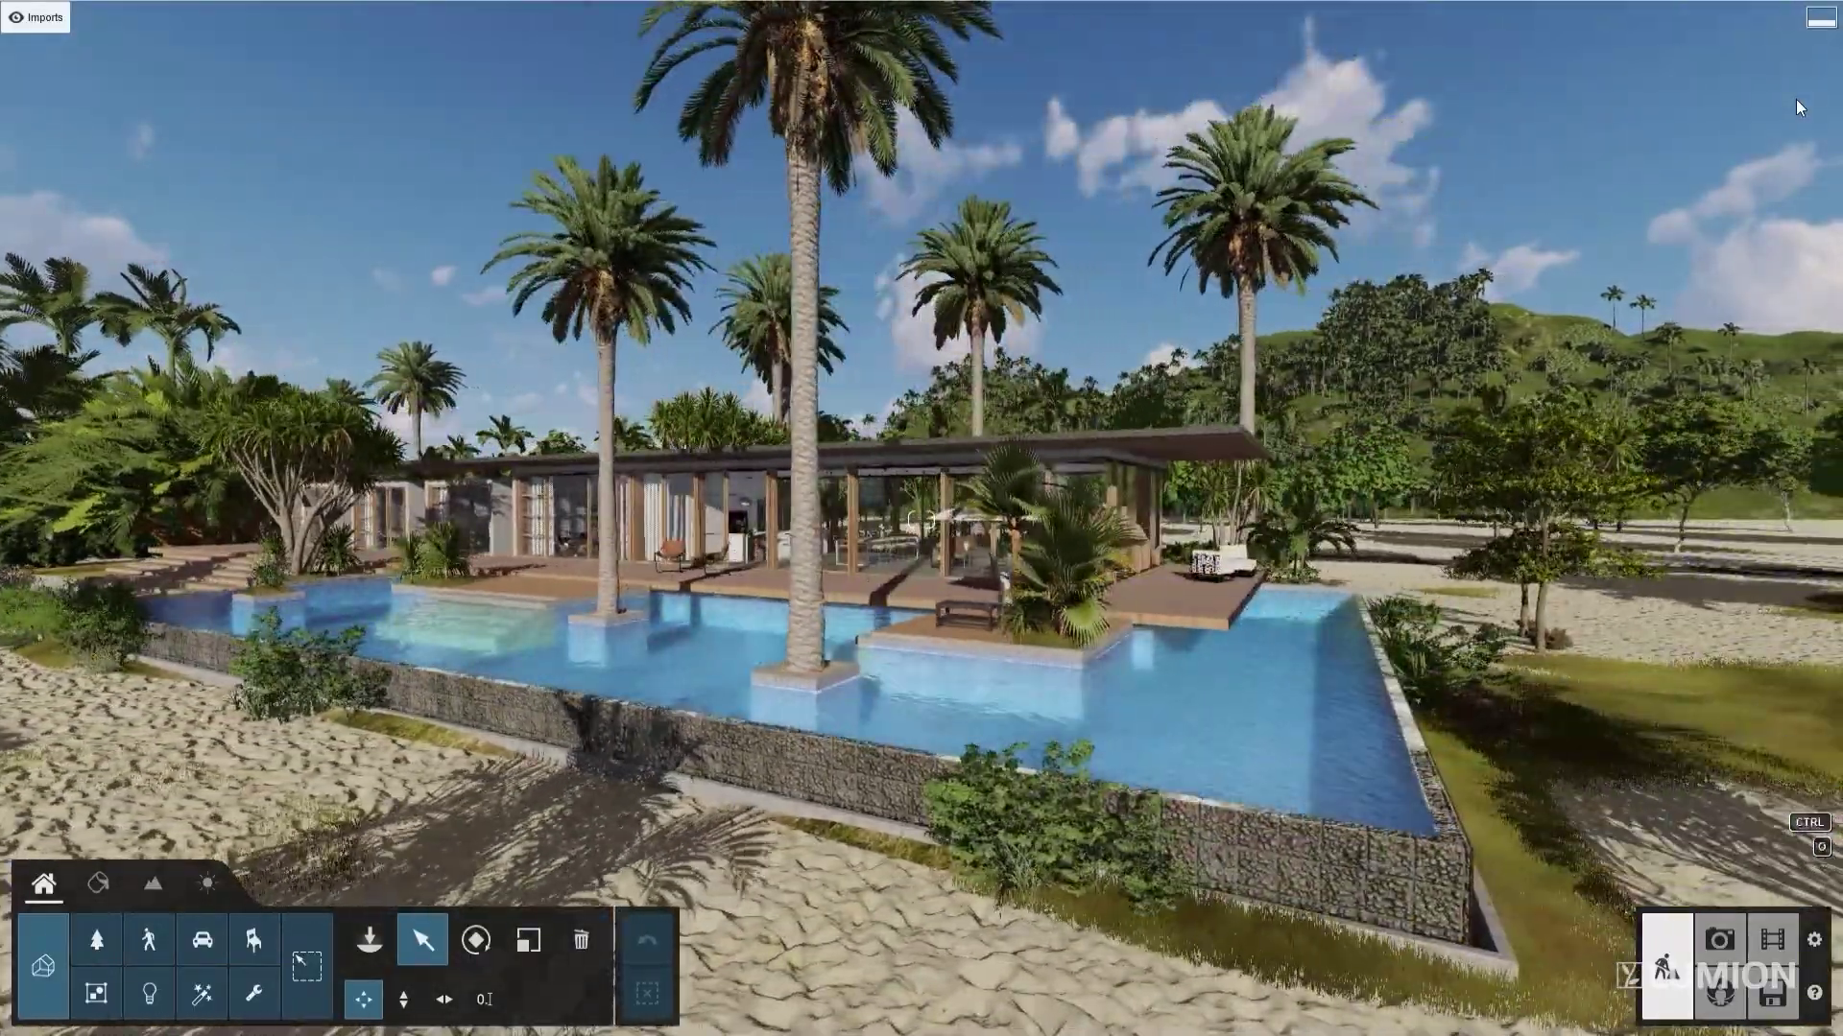
pyautogui.press('q')
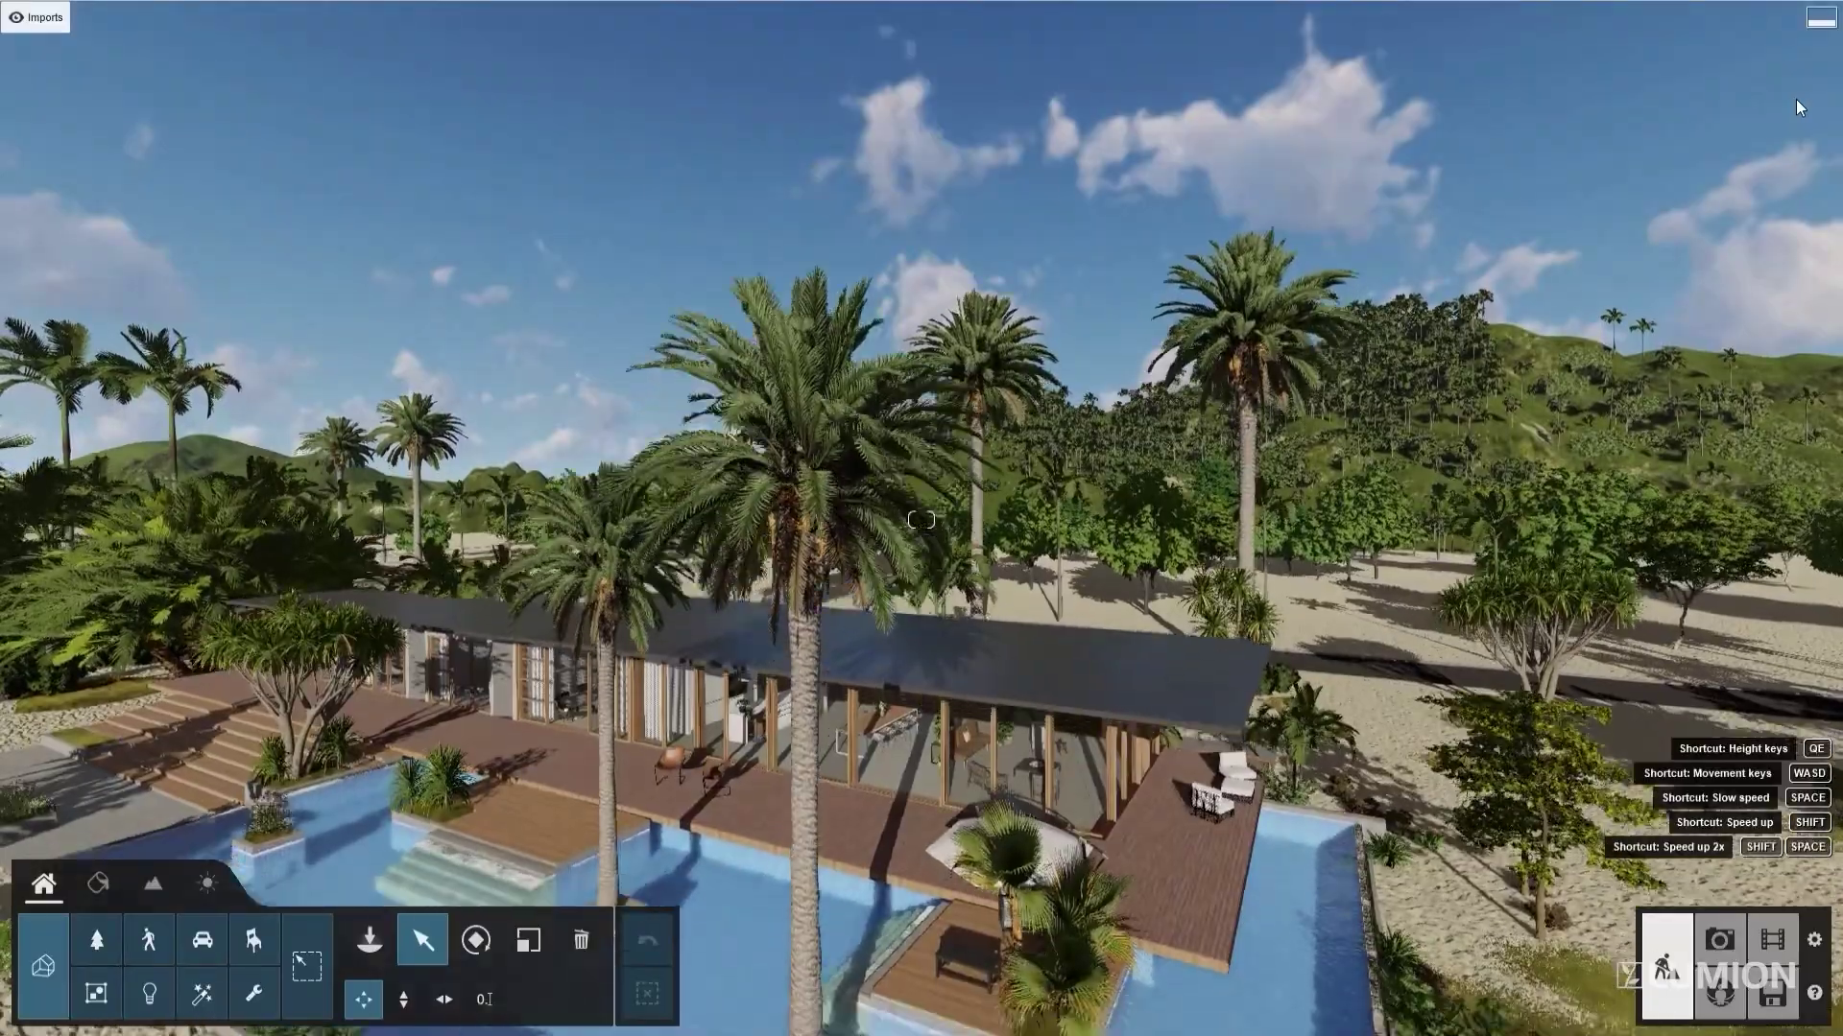
pyautogui.press('e')
pyautogui.press('s')
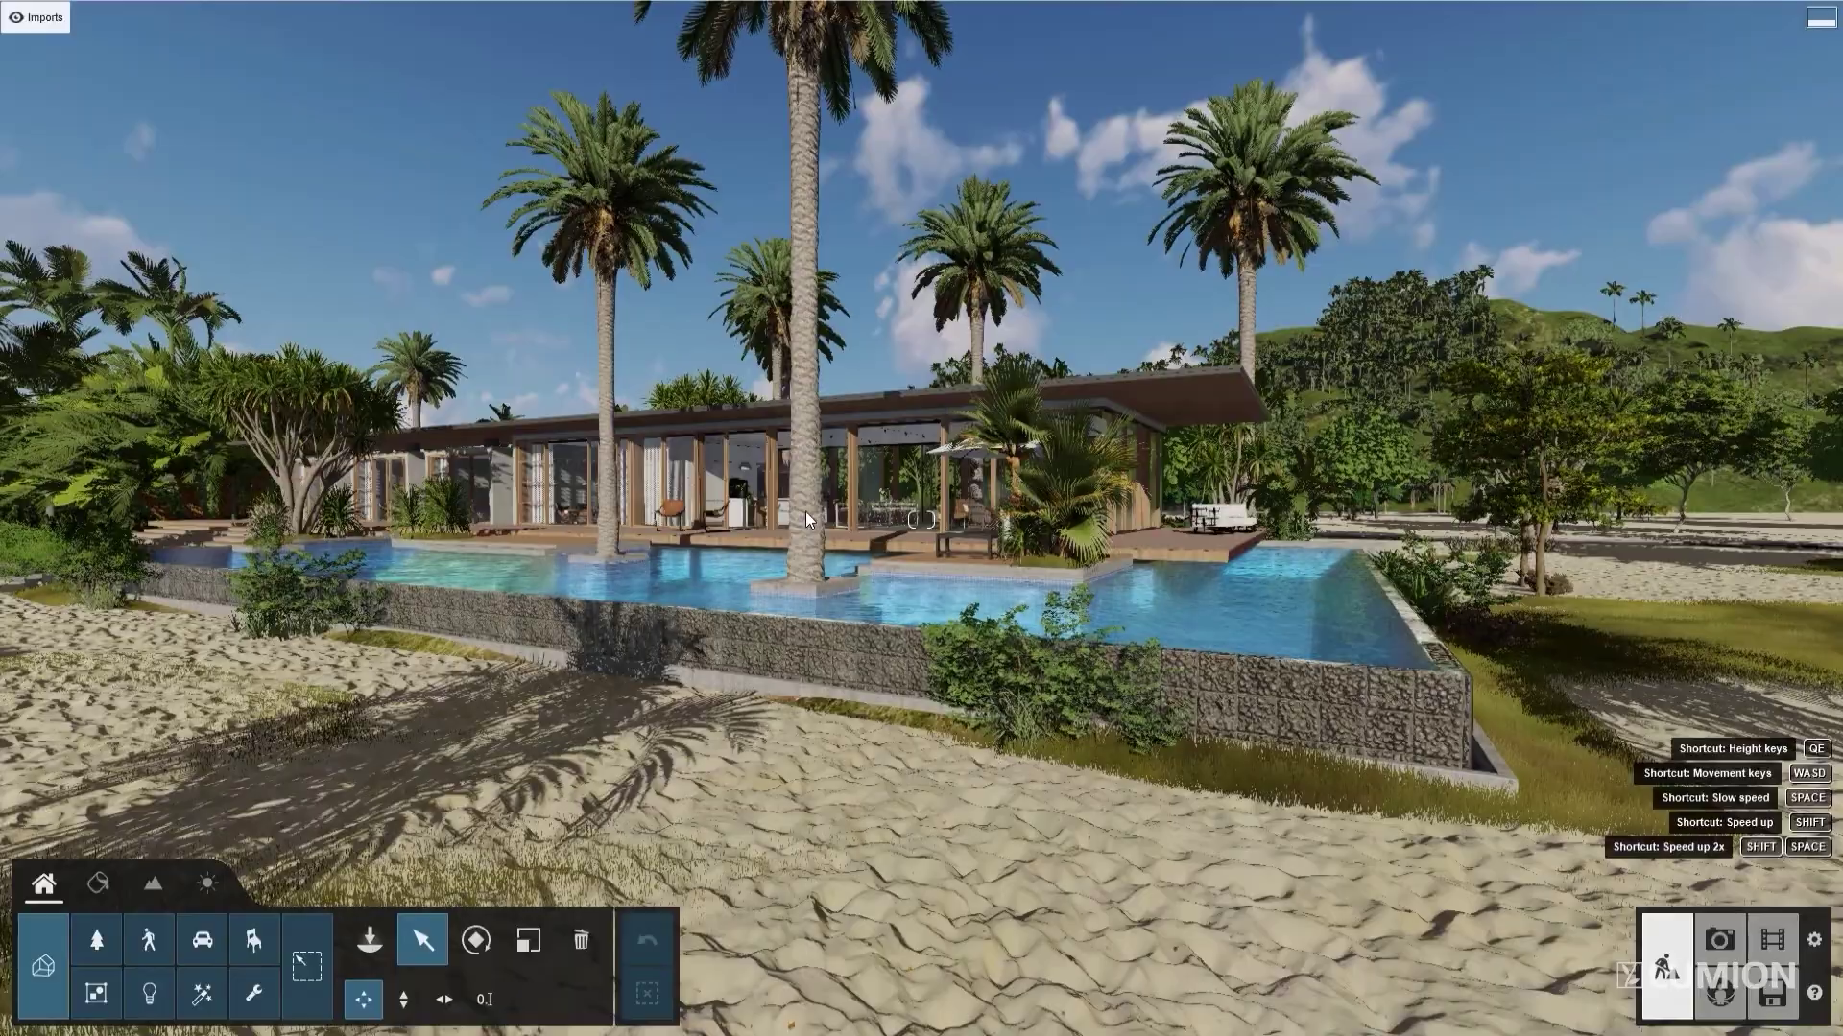
# - Fly forward across the pool, turn toward the sea, and continue over sand and trees
pyautogui.press('w')
pyautogui.press('w')
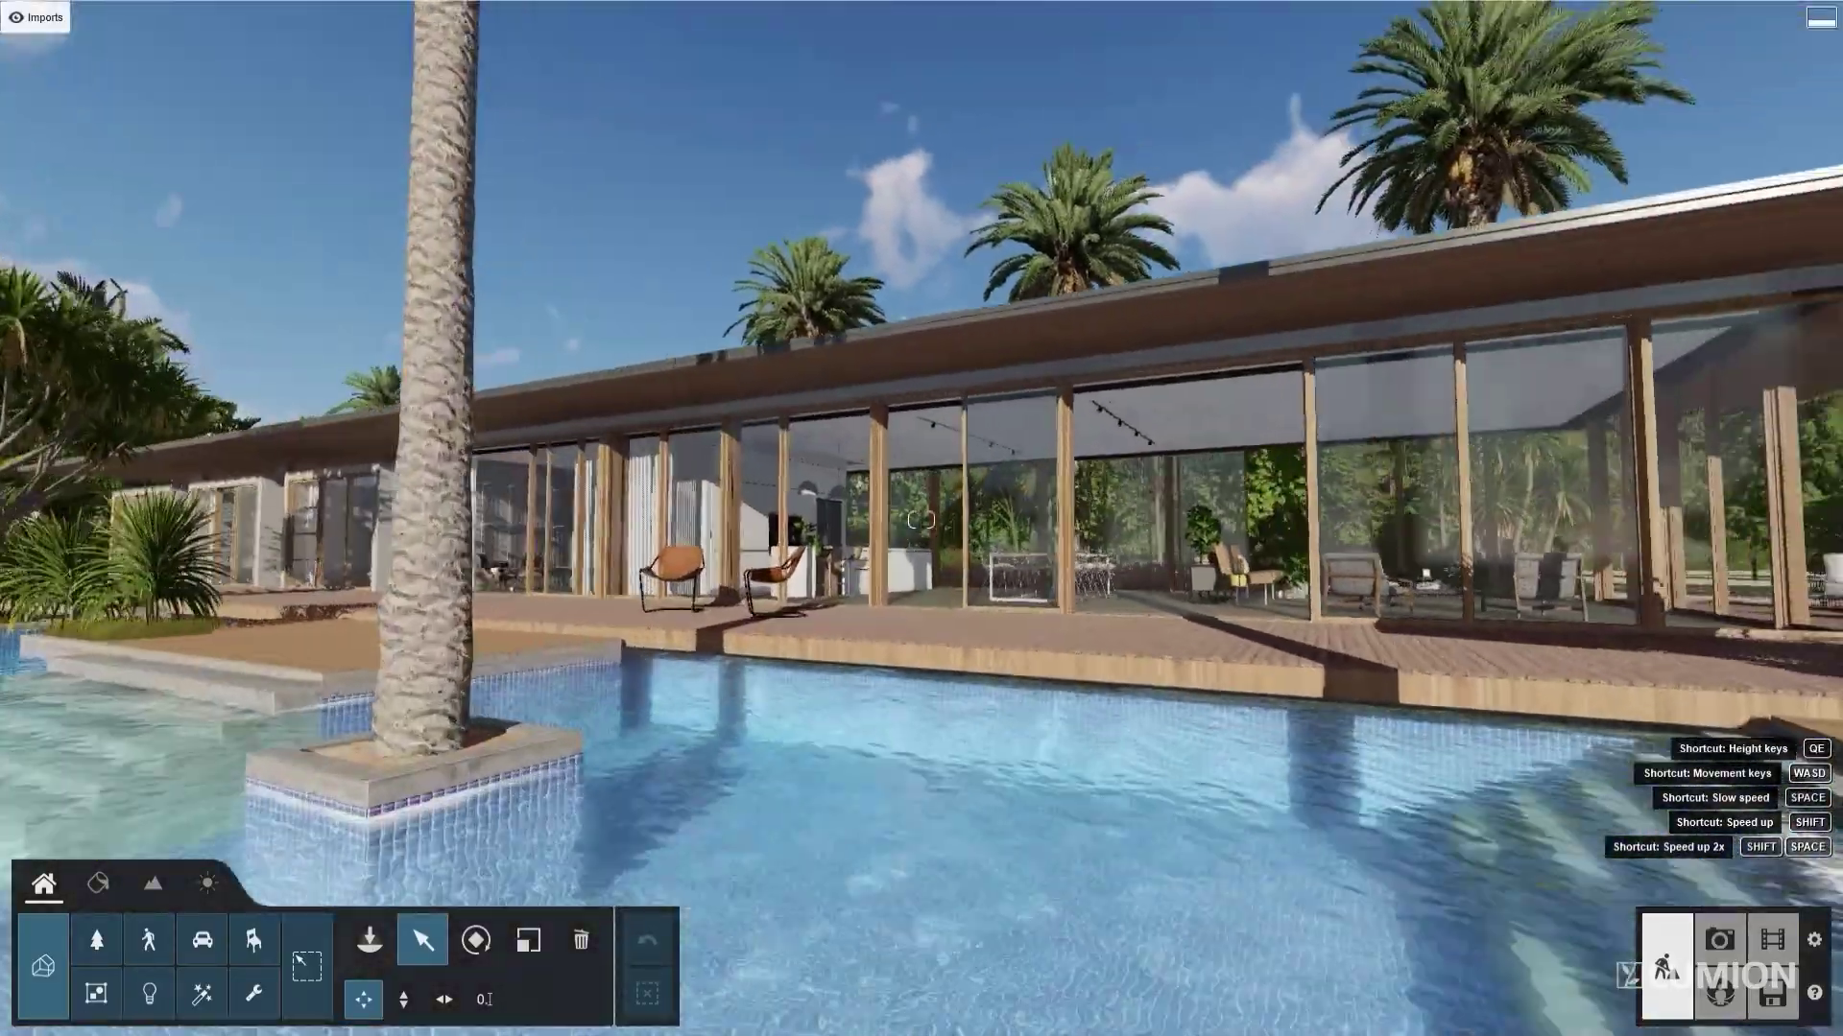
pyautogui.press('w')
pyautogui.moveTo(921, 519); pyautogui.dragTo(921, 519, button='right')
pyautogui.press('w')
pyautogui.press('w')
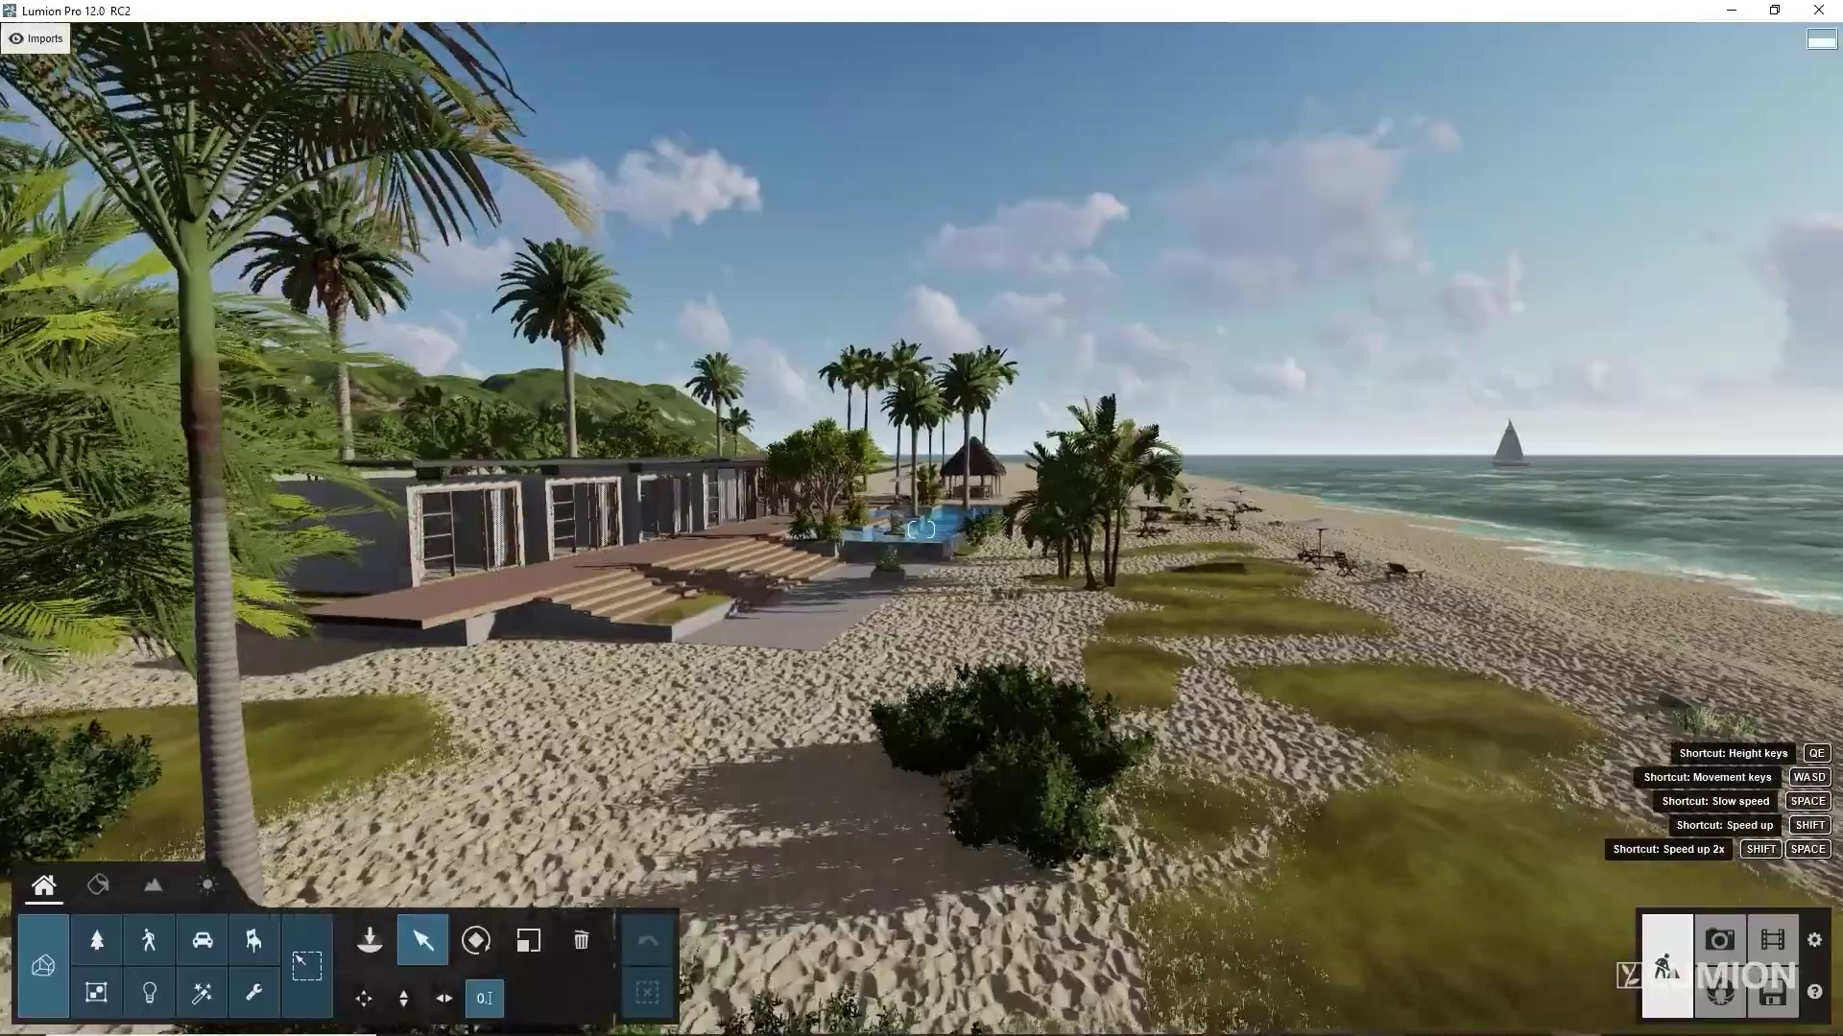
pyautogui.press('w')
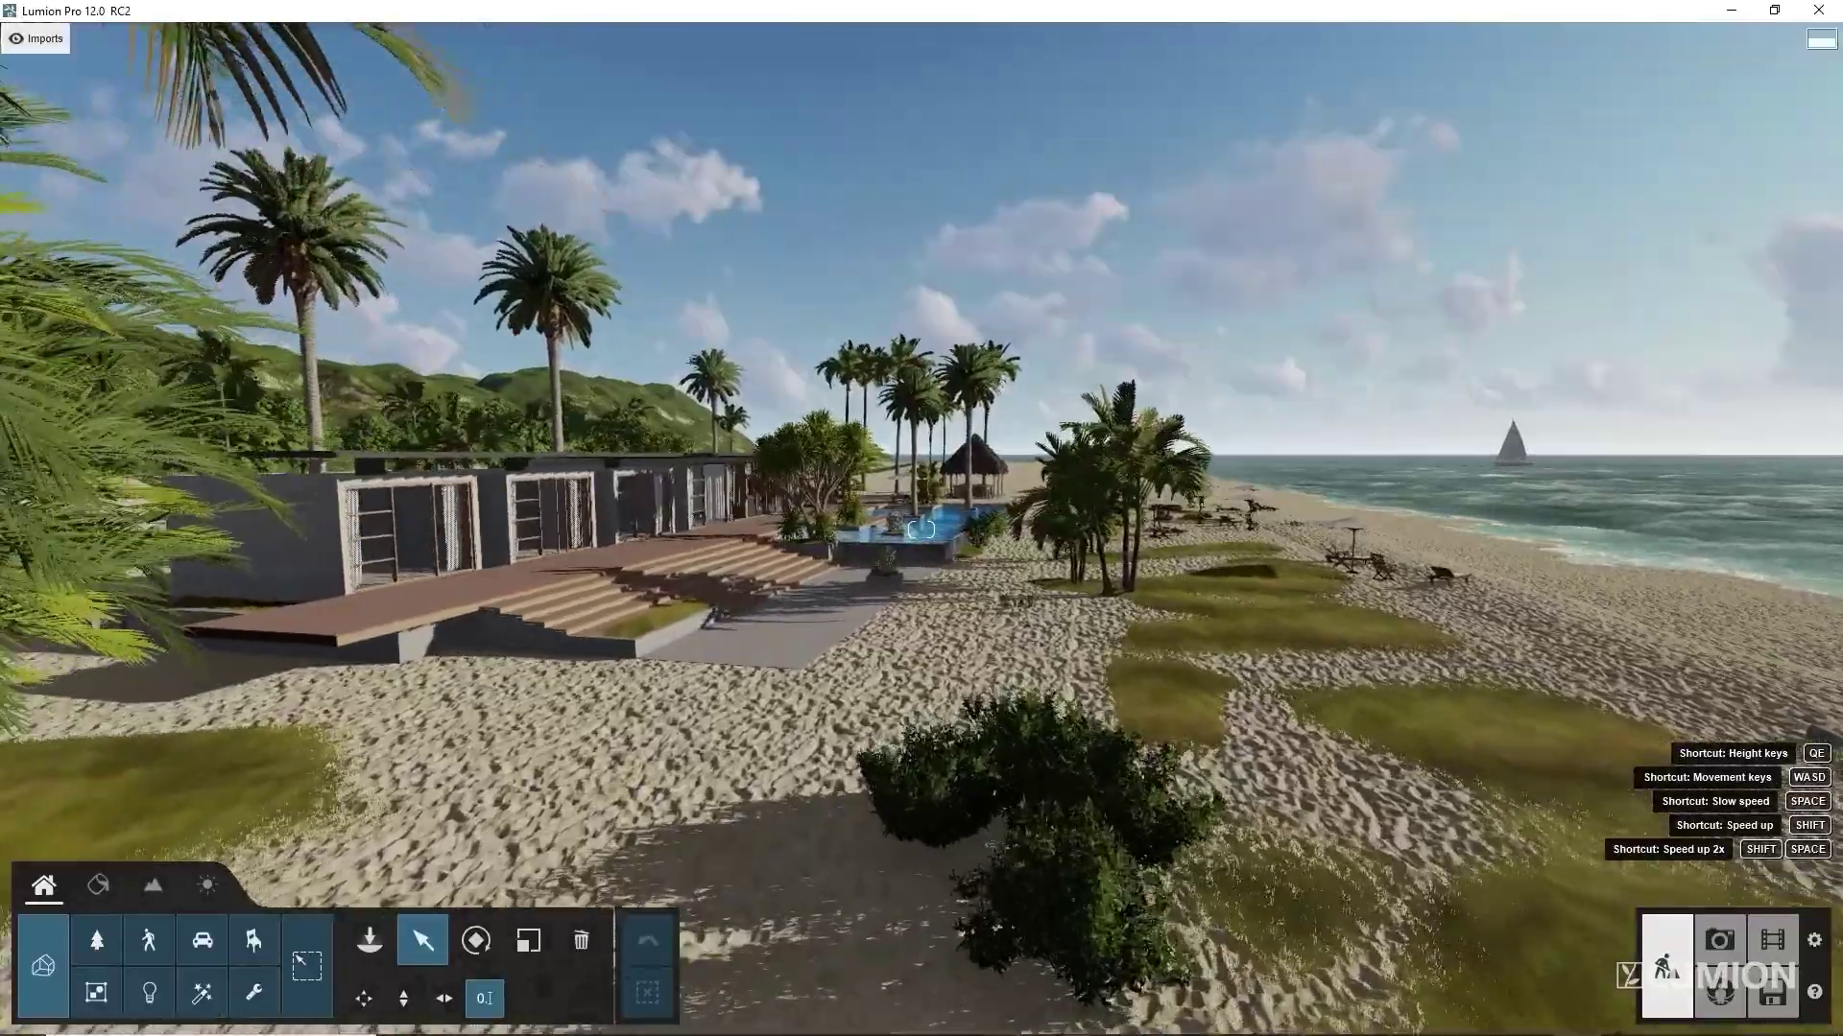
pyautogui.press('w')
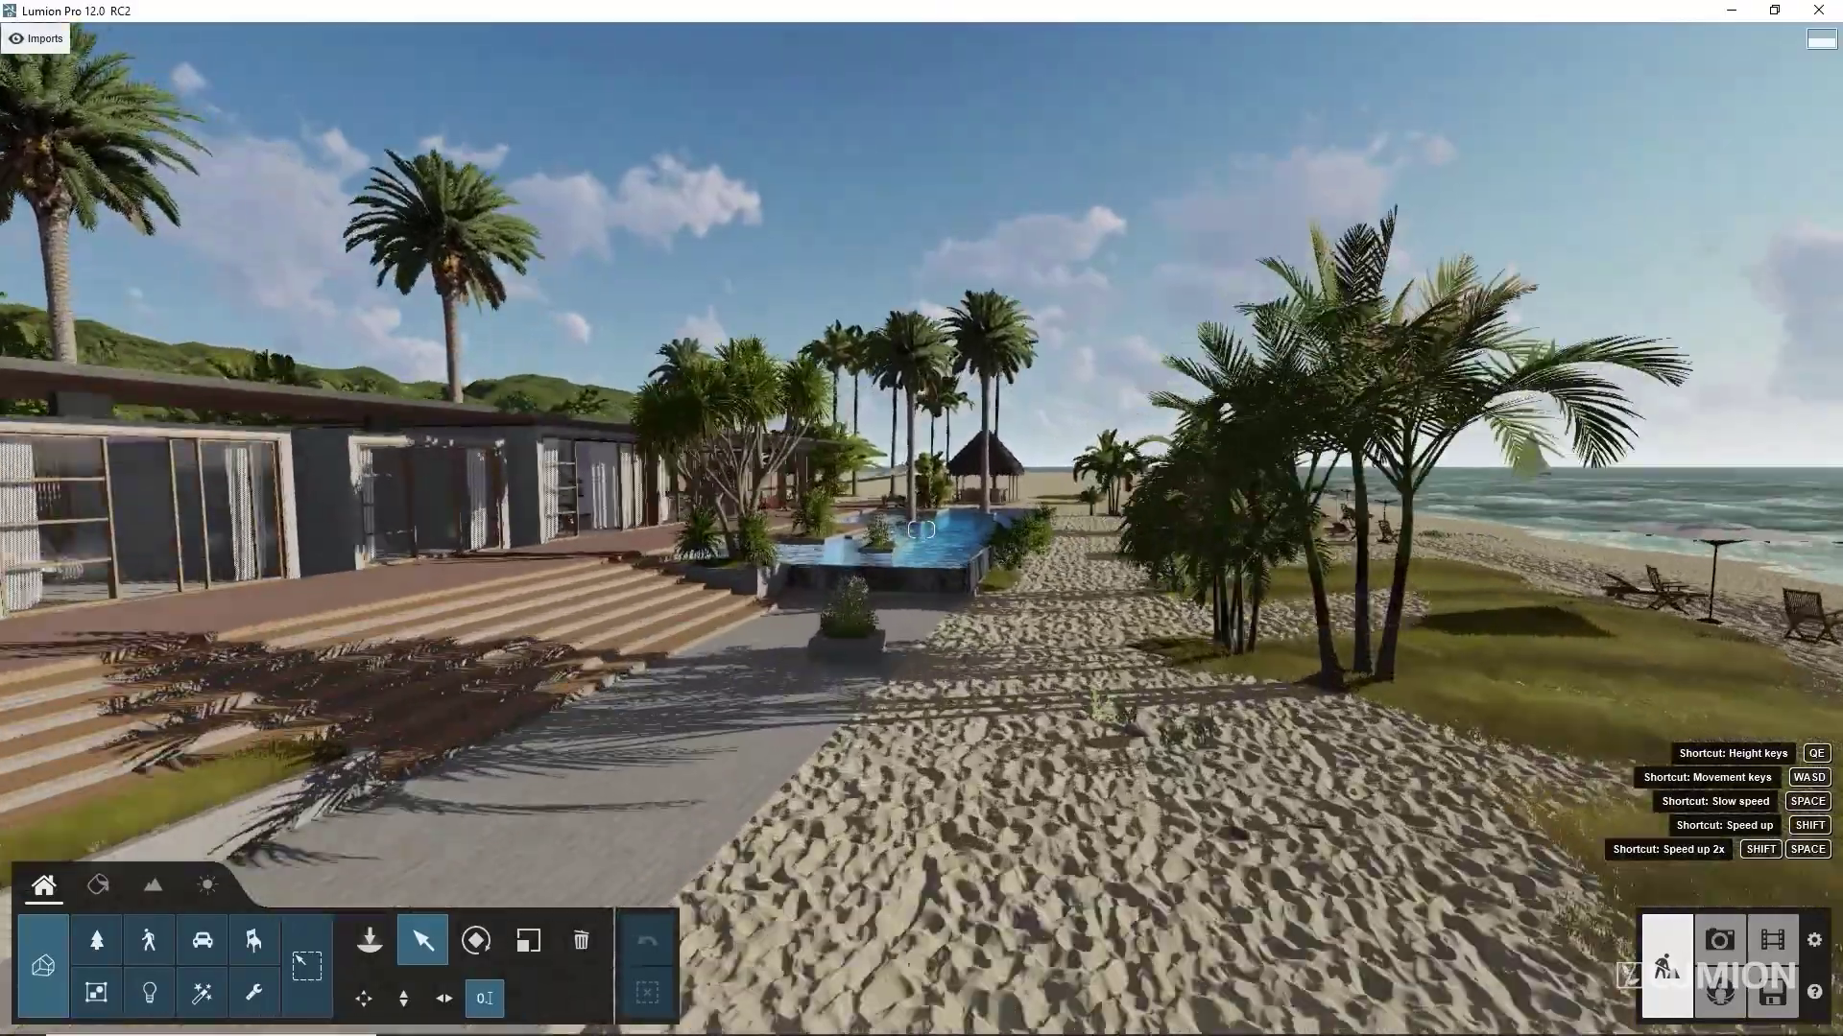
pyautogui.press('w')
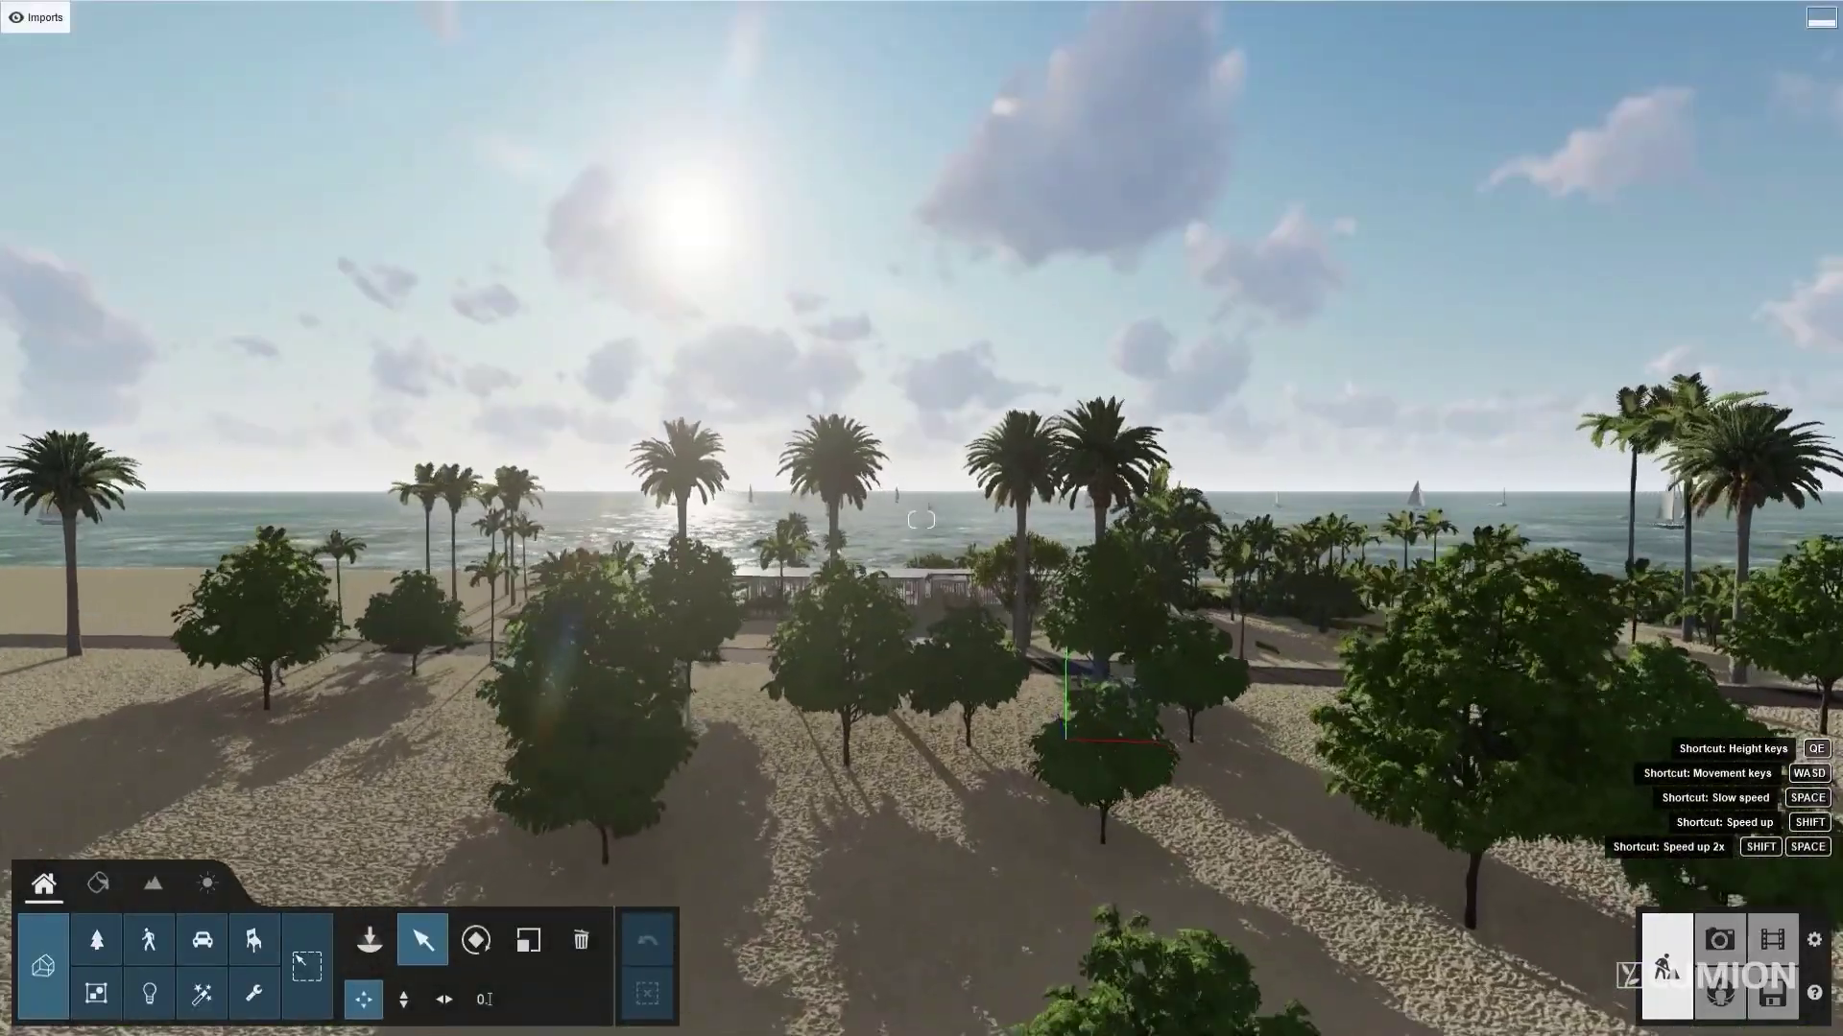
pyautogui.press('w')
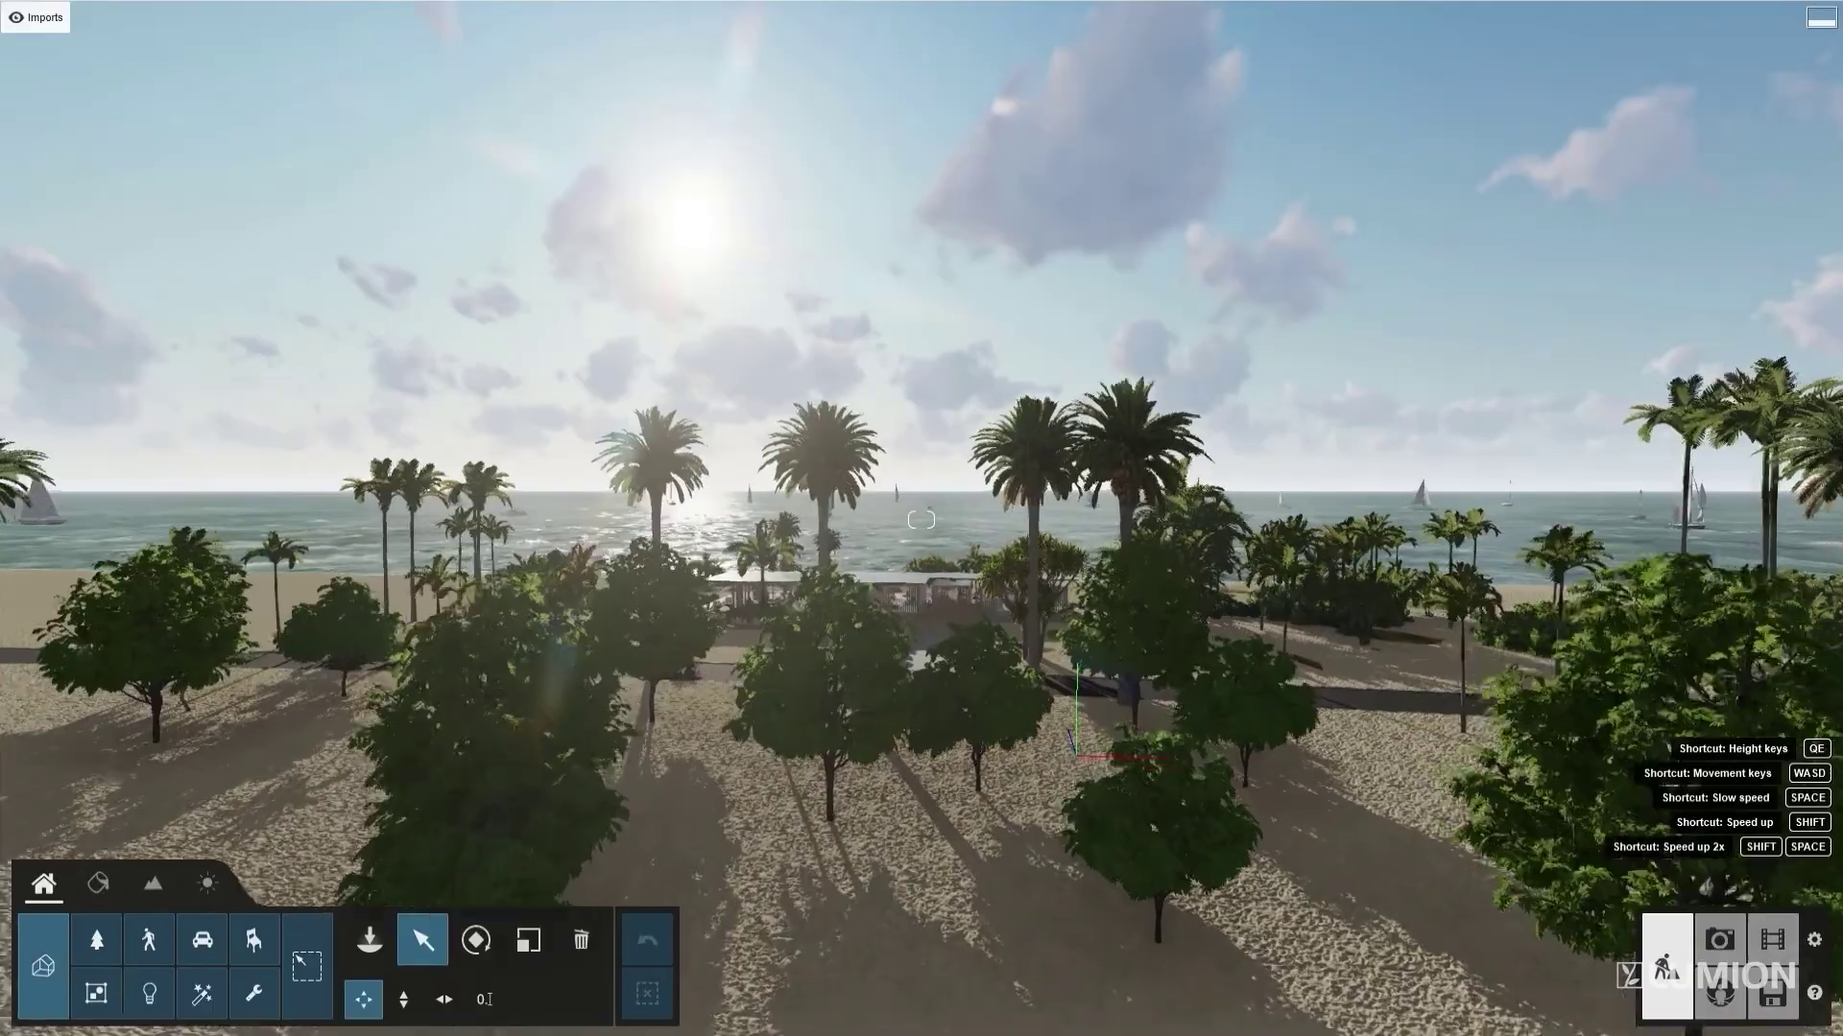
pyautogui.press('w')
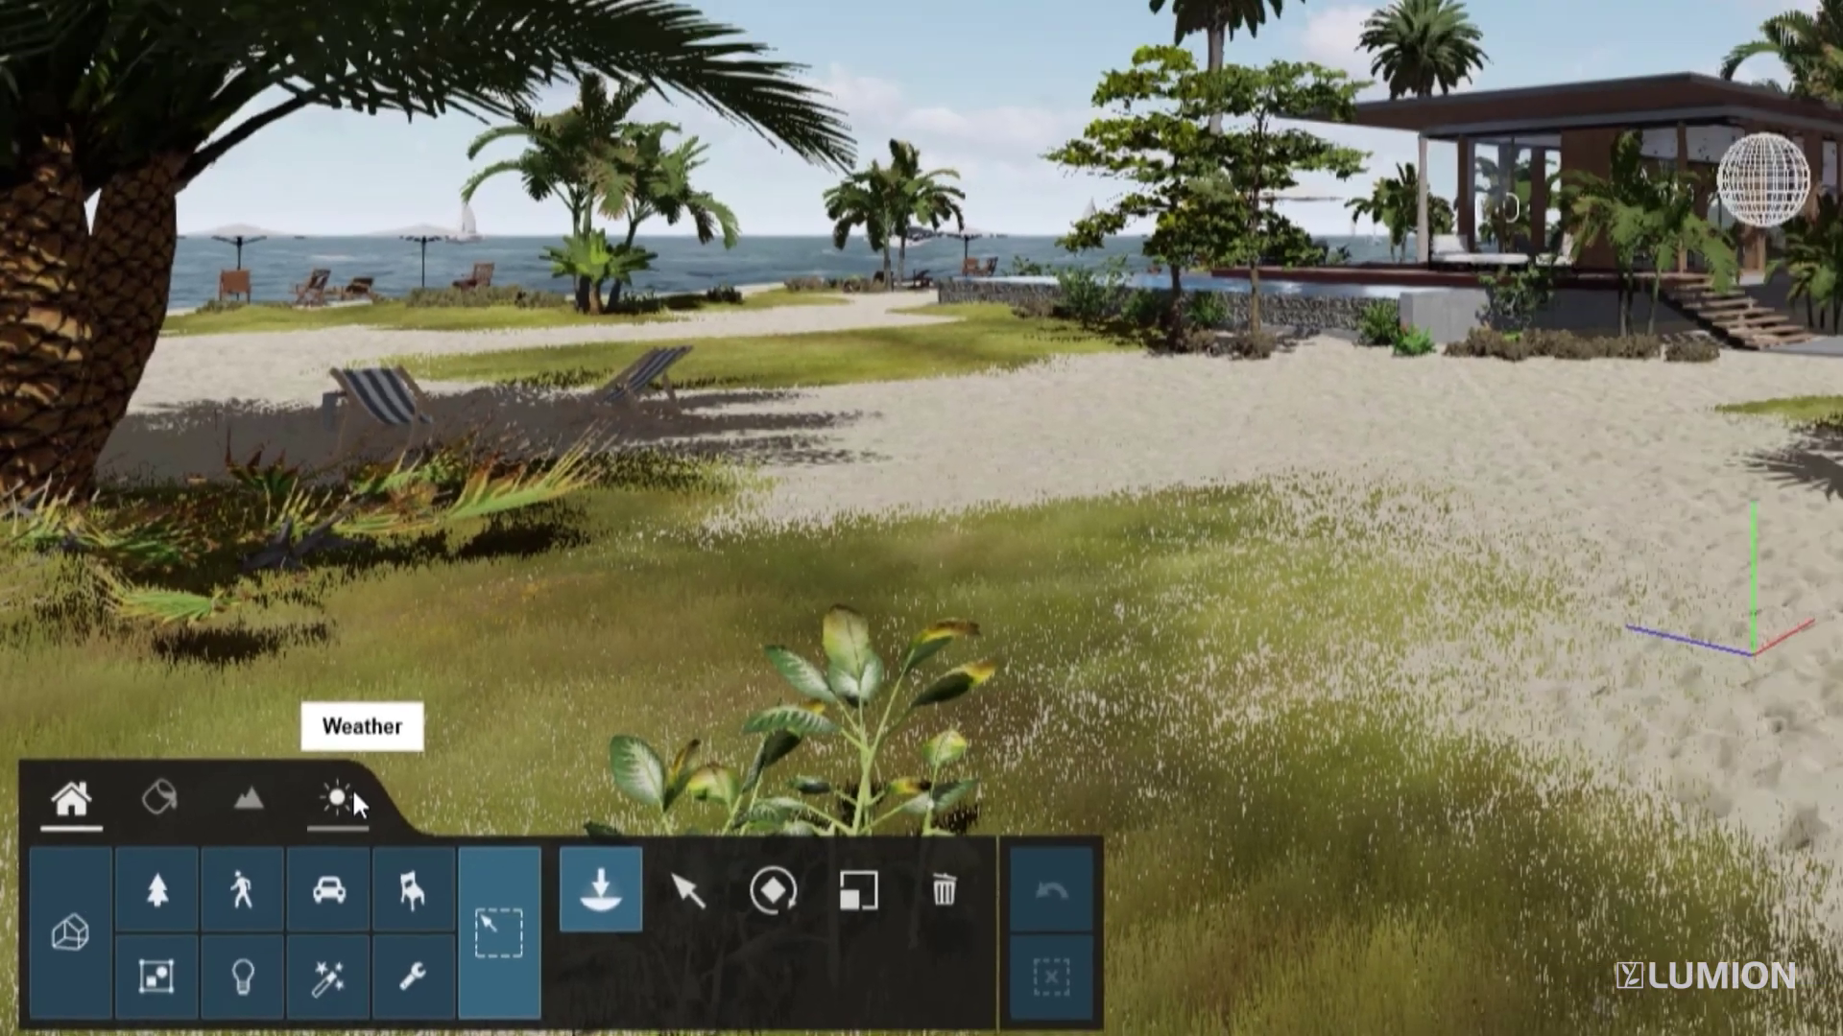
# - In Weather, swing the sun east-southeast, lower it, and raise cloudiness from 0.8 to 1.8
pyautogui.click(434, 737)
pyautogui.moveTo(211, 1012); pyautogui.dragTo(269, 986)
pyautogui.moveTo(331, 932)
pyautogui.mouseDown()
pyautogui.moveTo(331, 988)
pyautogui.moveTo(326, 931)
pyautogui.mouseUp()
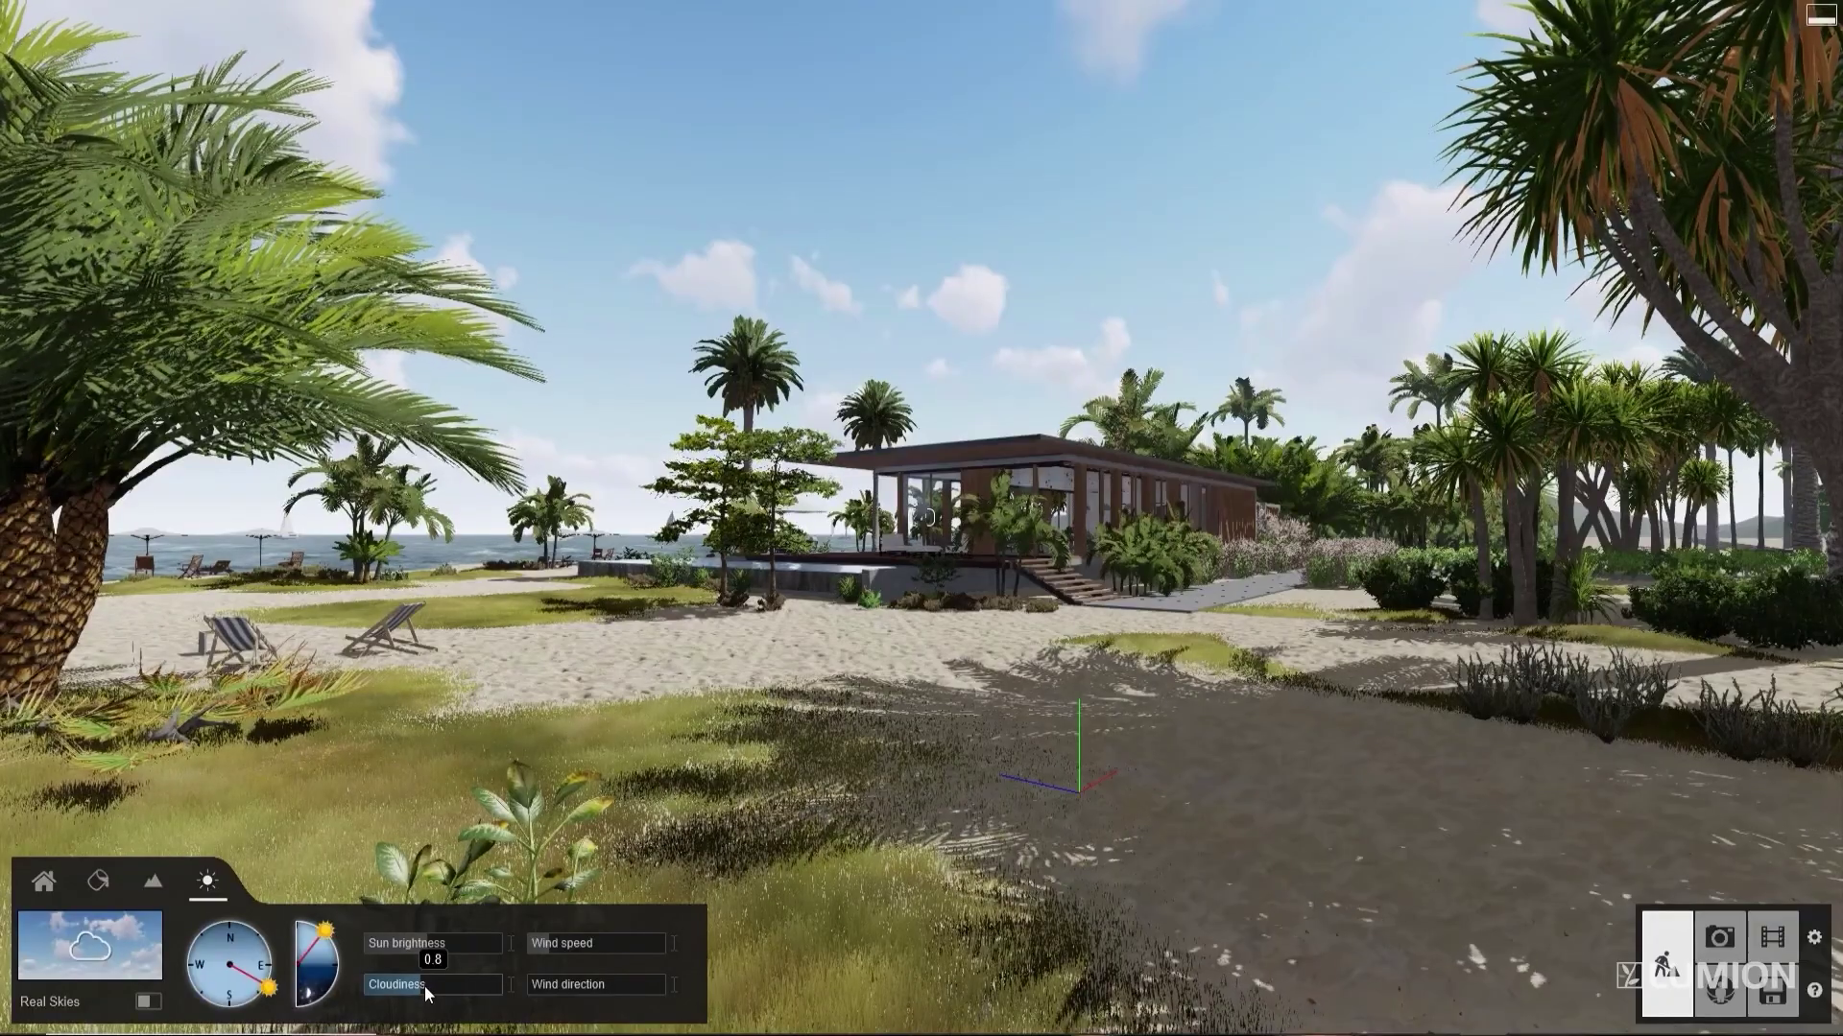
pyautogui.moveTo(424, 987)
pyautogui.mouseDown()
pyautogui.moveTo(485, 998)
pyautogui.moveTo(446, 1009)
pyautogui.mouseUp()
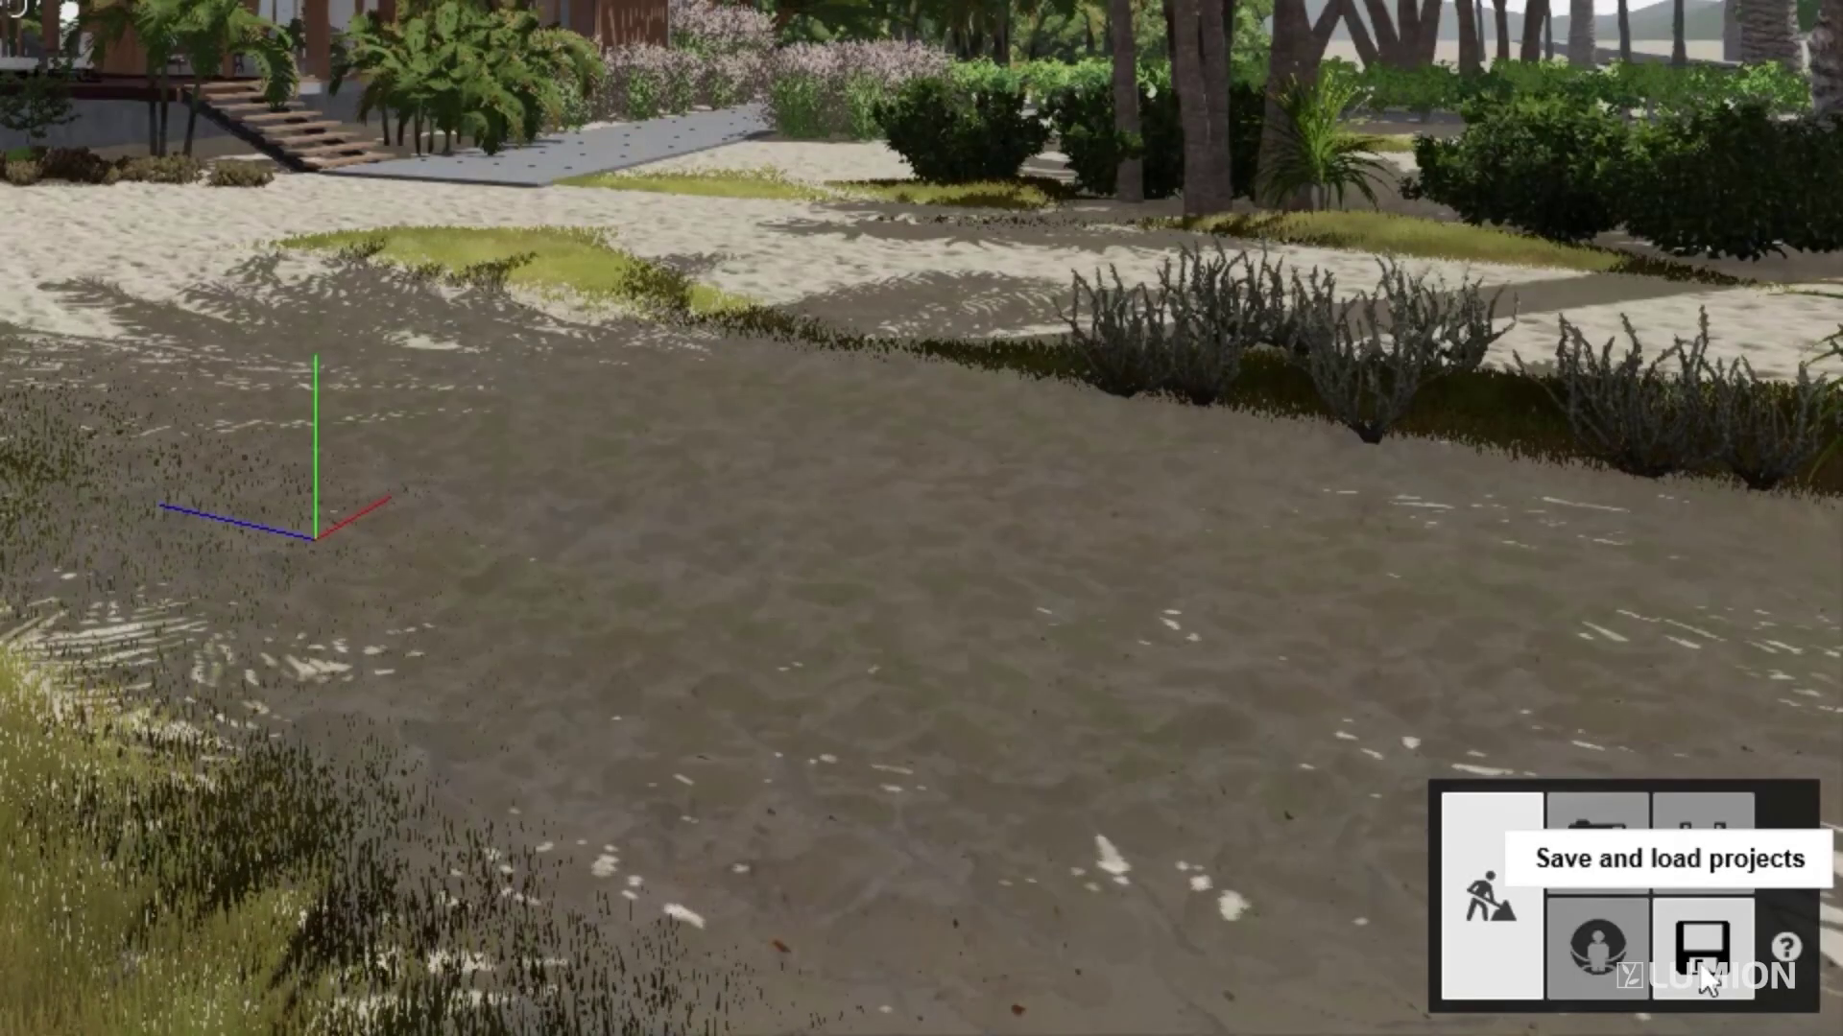
# - Glance at the save and load screen, return to building, and set editor resolution to 50%
pyautogui.click(1703, 974)
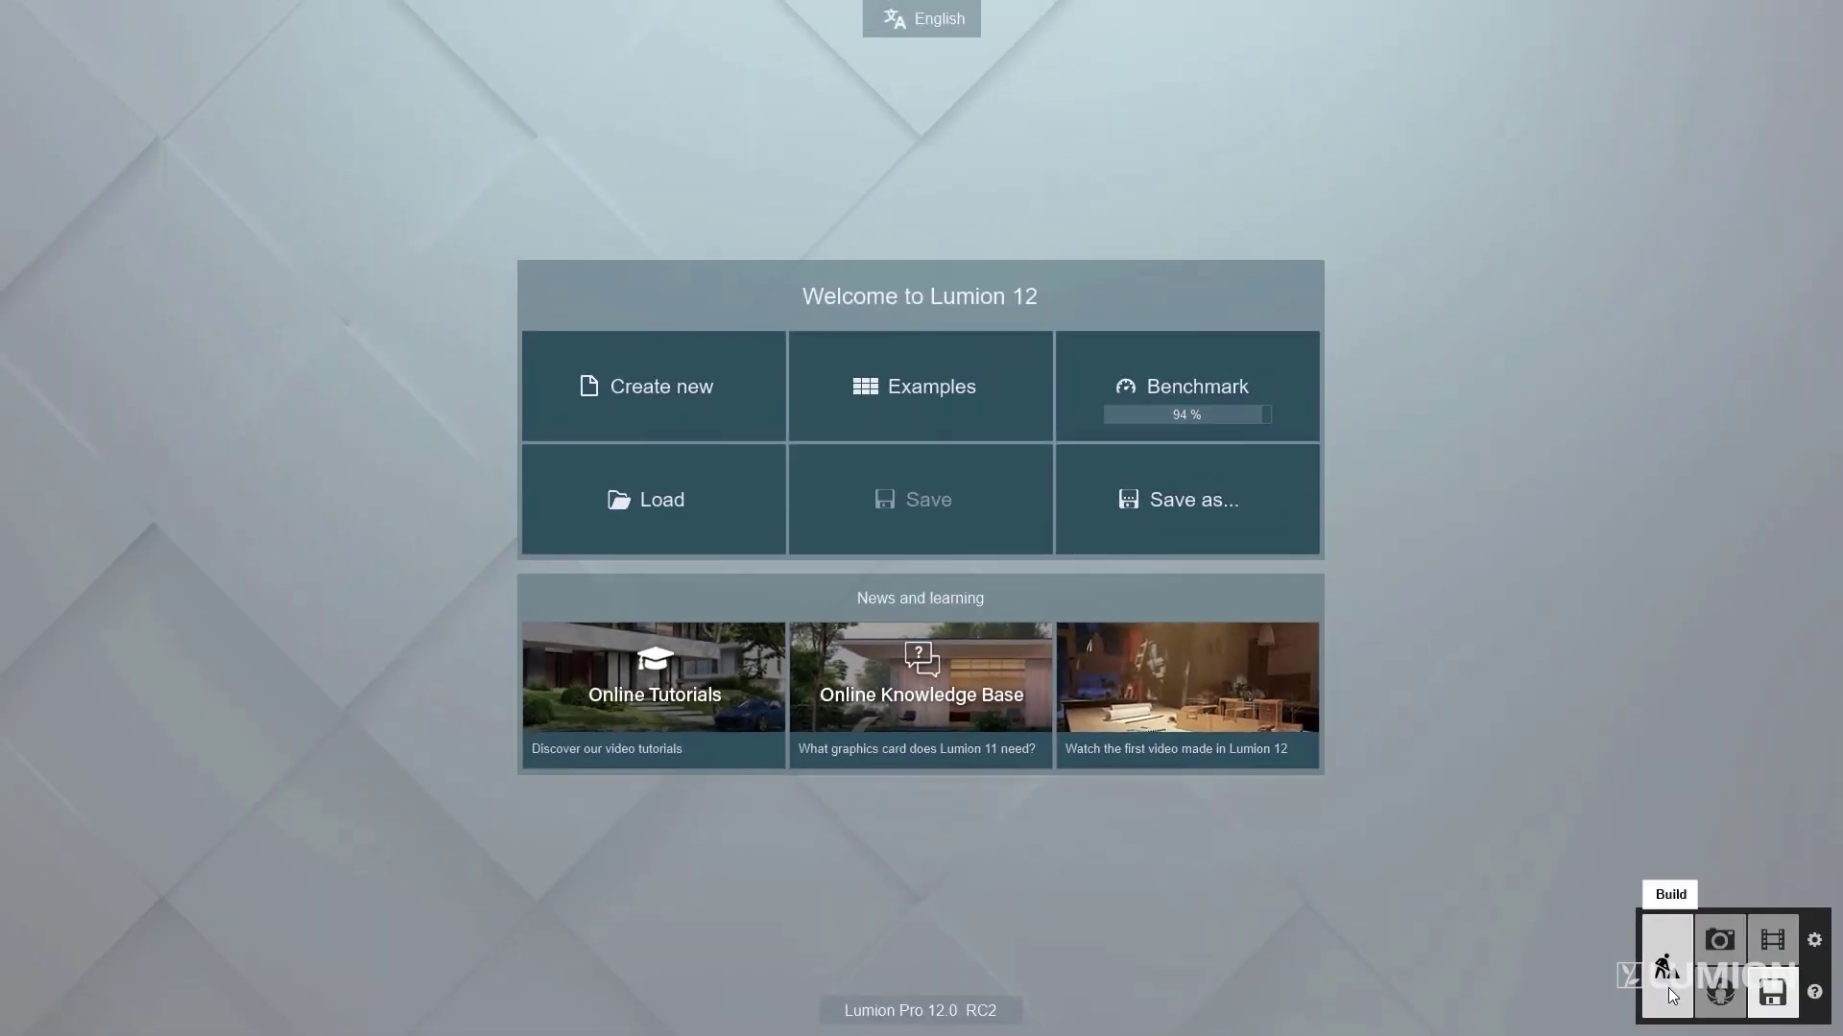
pyautogui.click(1670, 990)
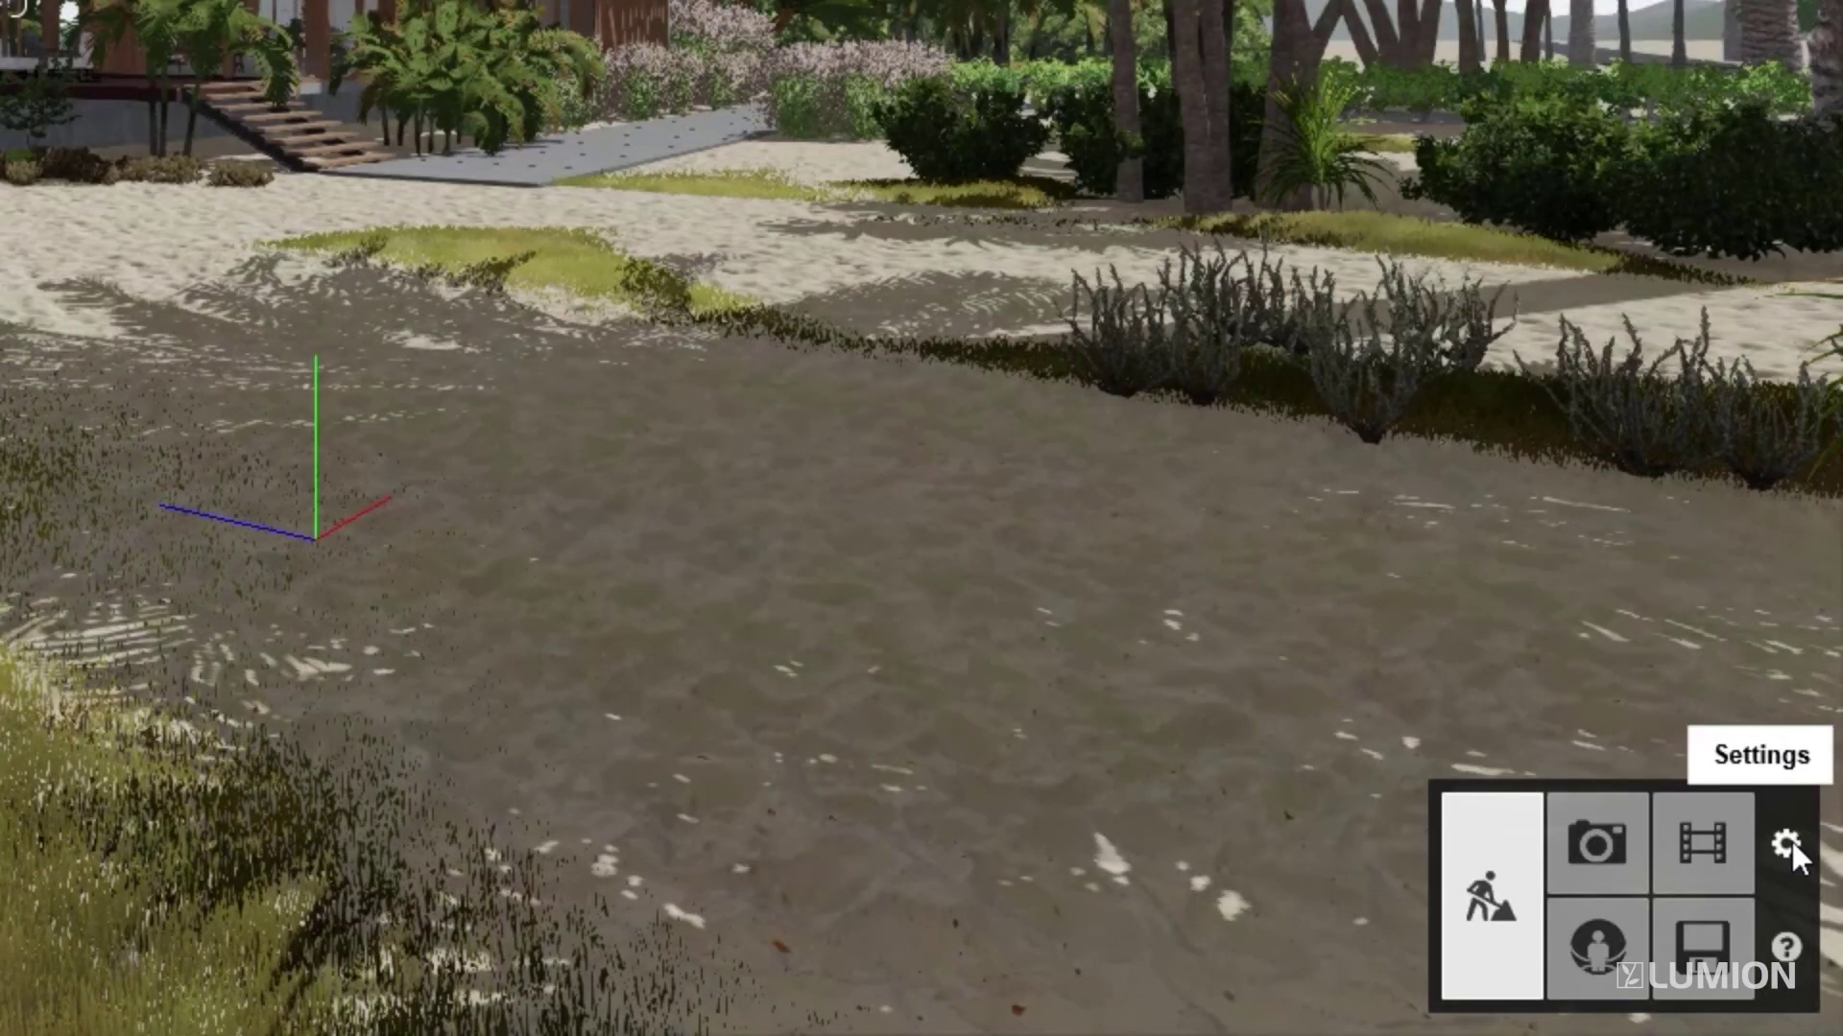
pyautogui.click(1814, 940)
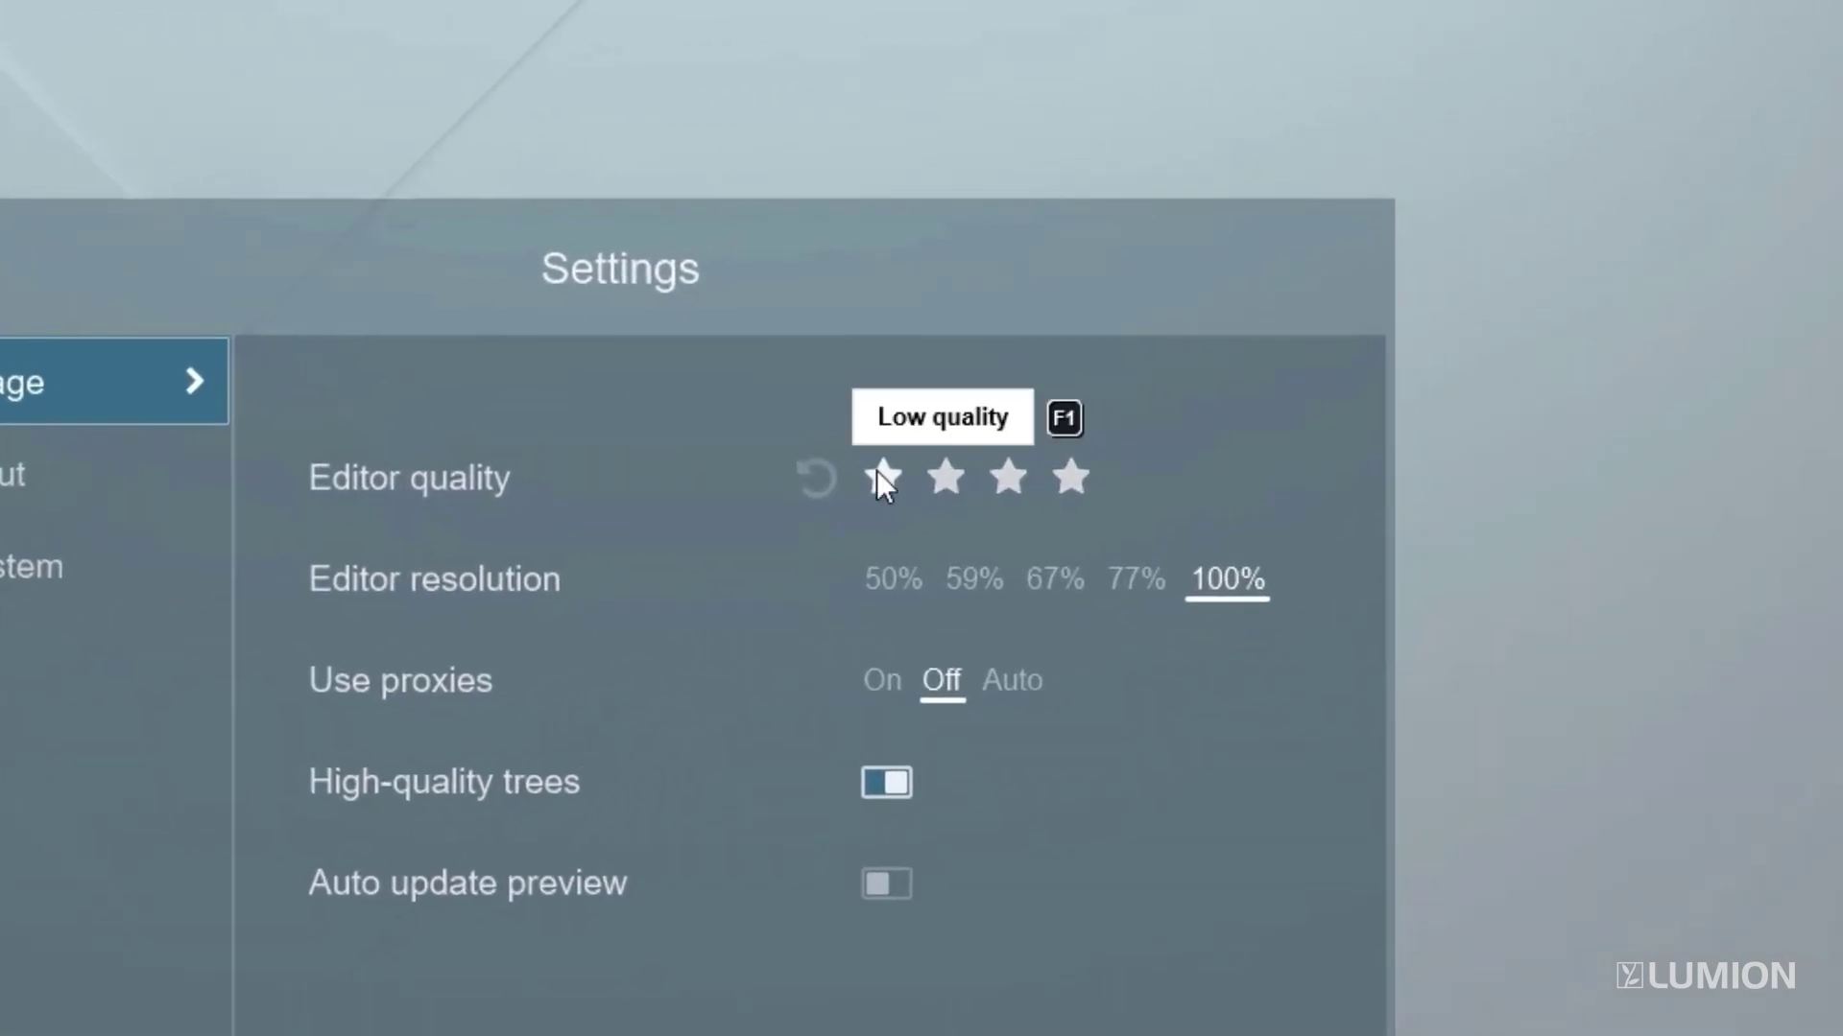
pyautogui.click(885, 575)
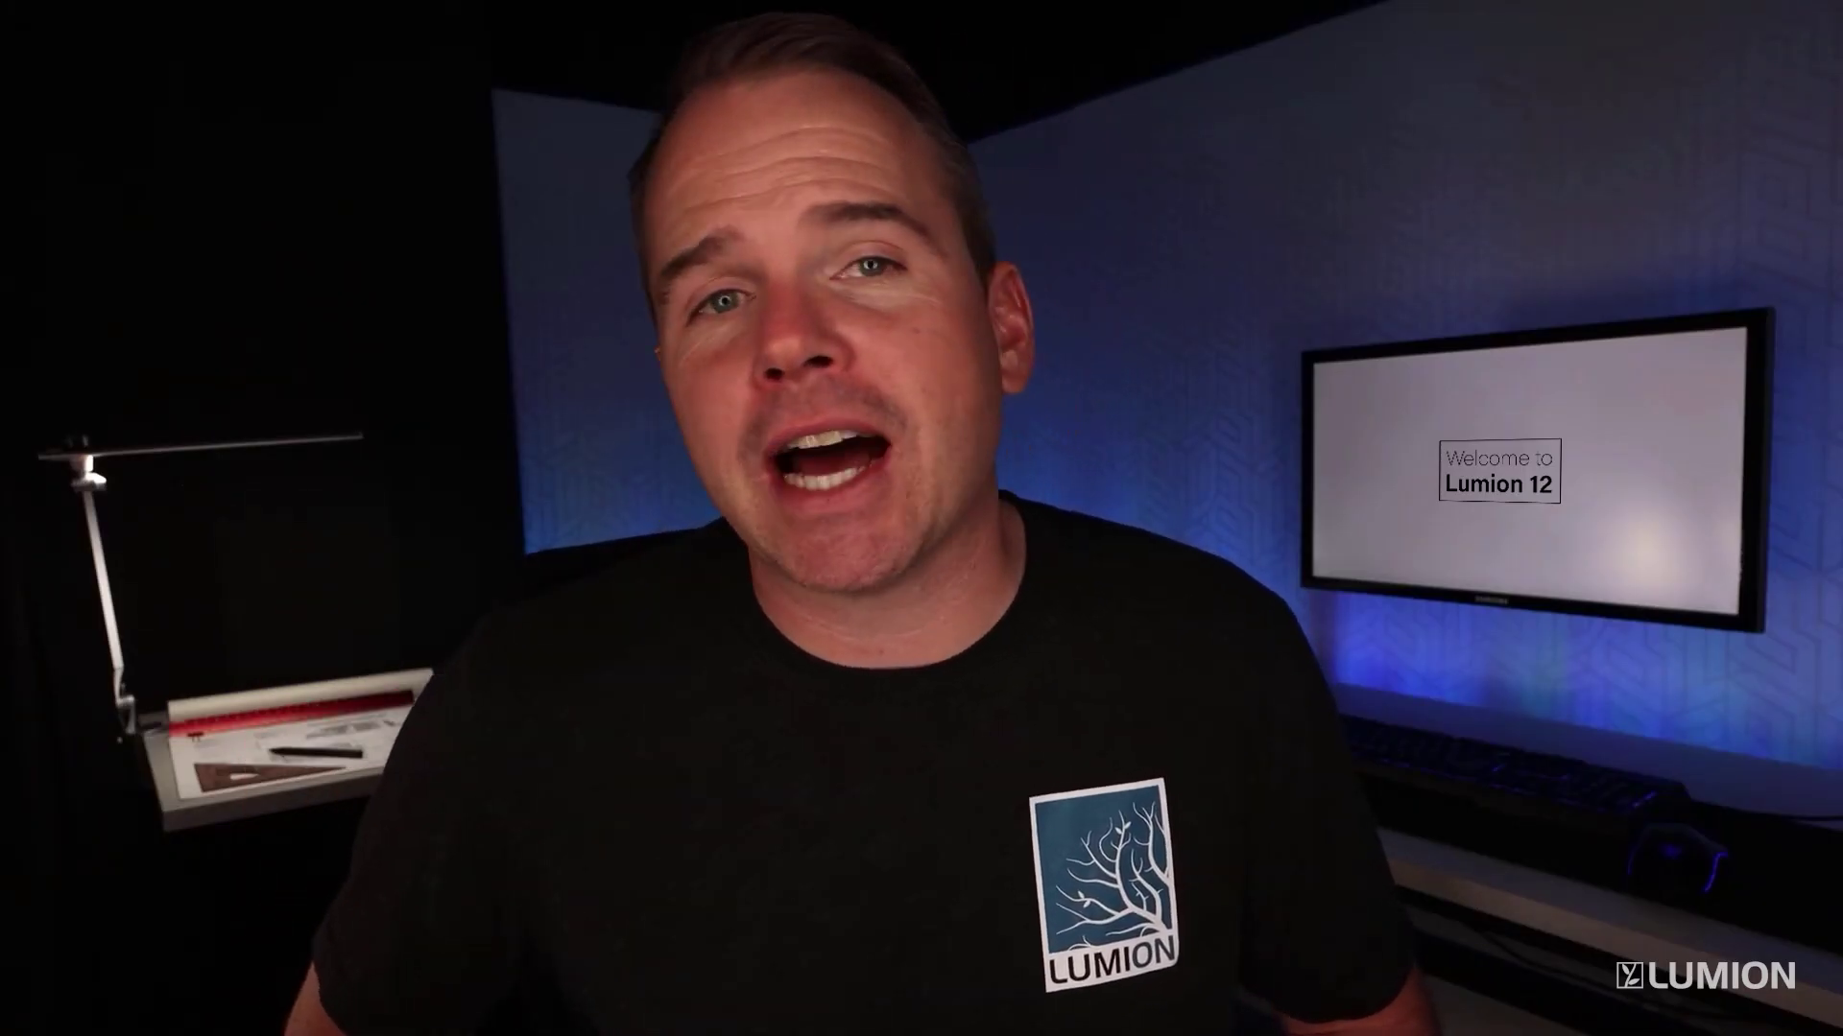
# - Open Windows Display settings and expand the resolution list showing 3840 × 2160 (Recommended)
pyautogui.rightClick(661, 273)
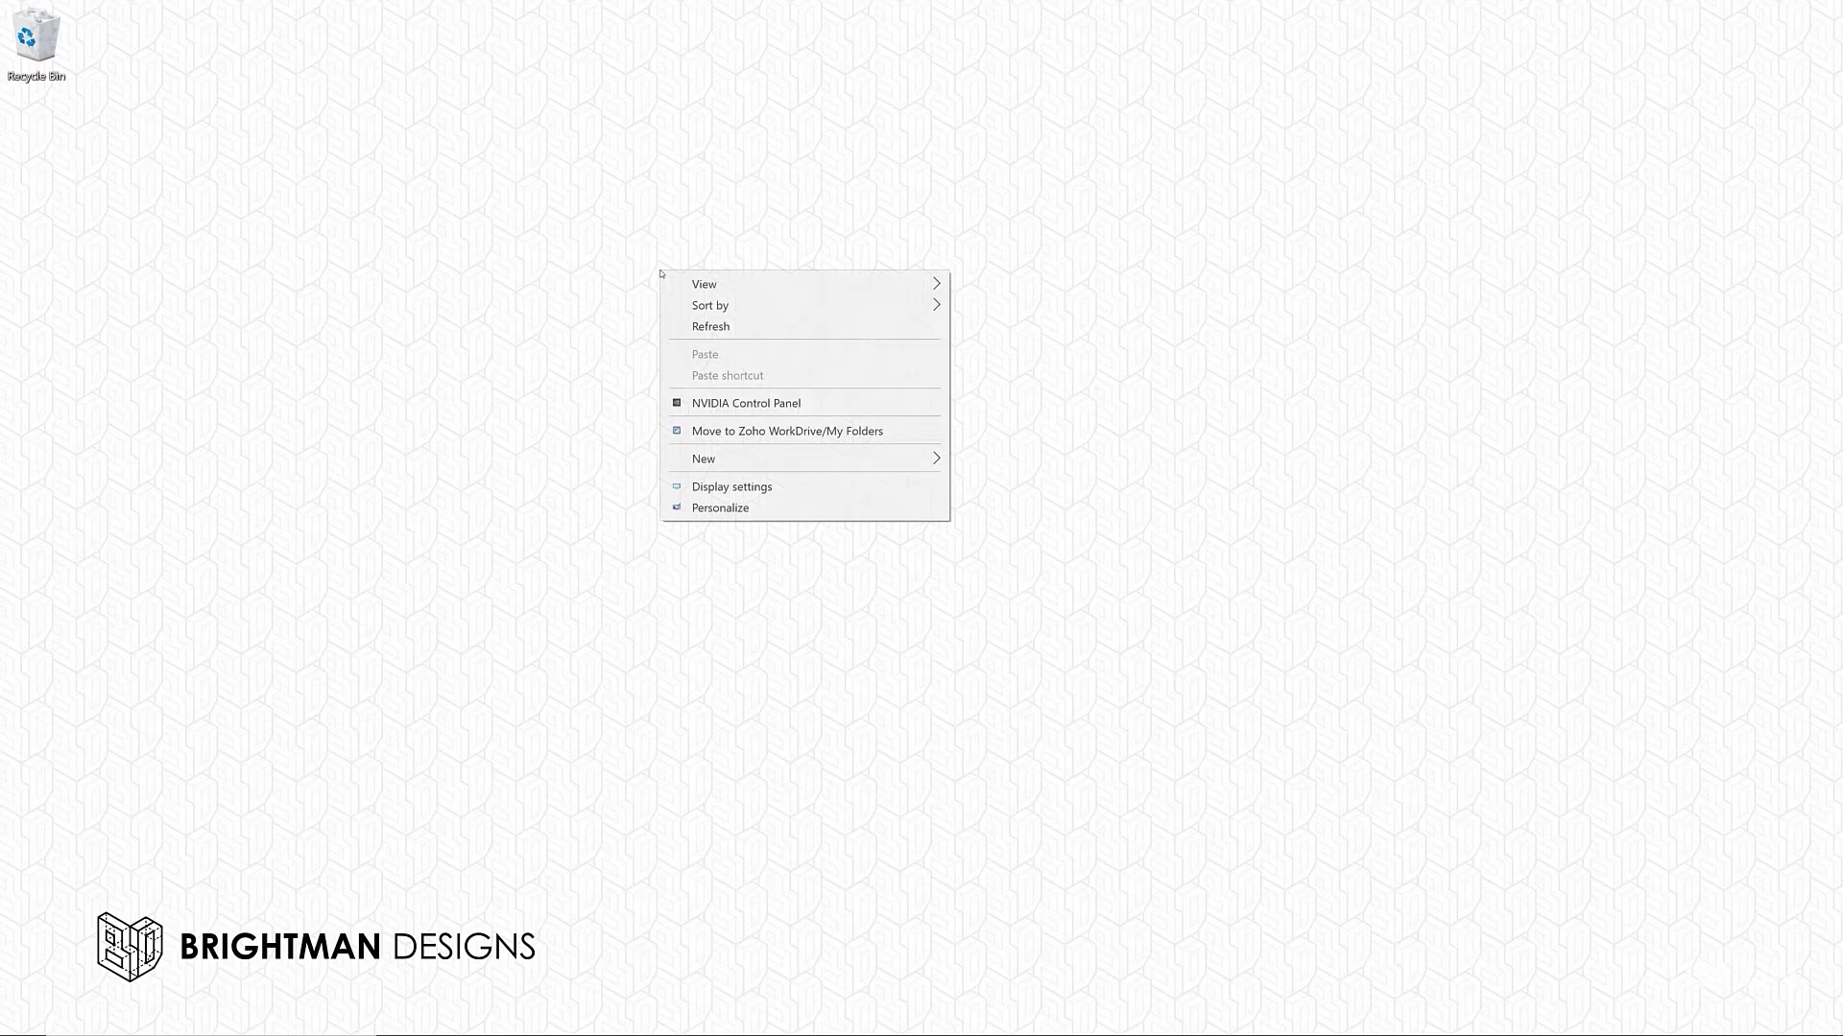
pyautogui.click(731, 487)
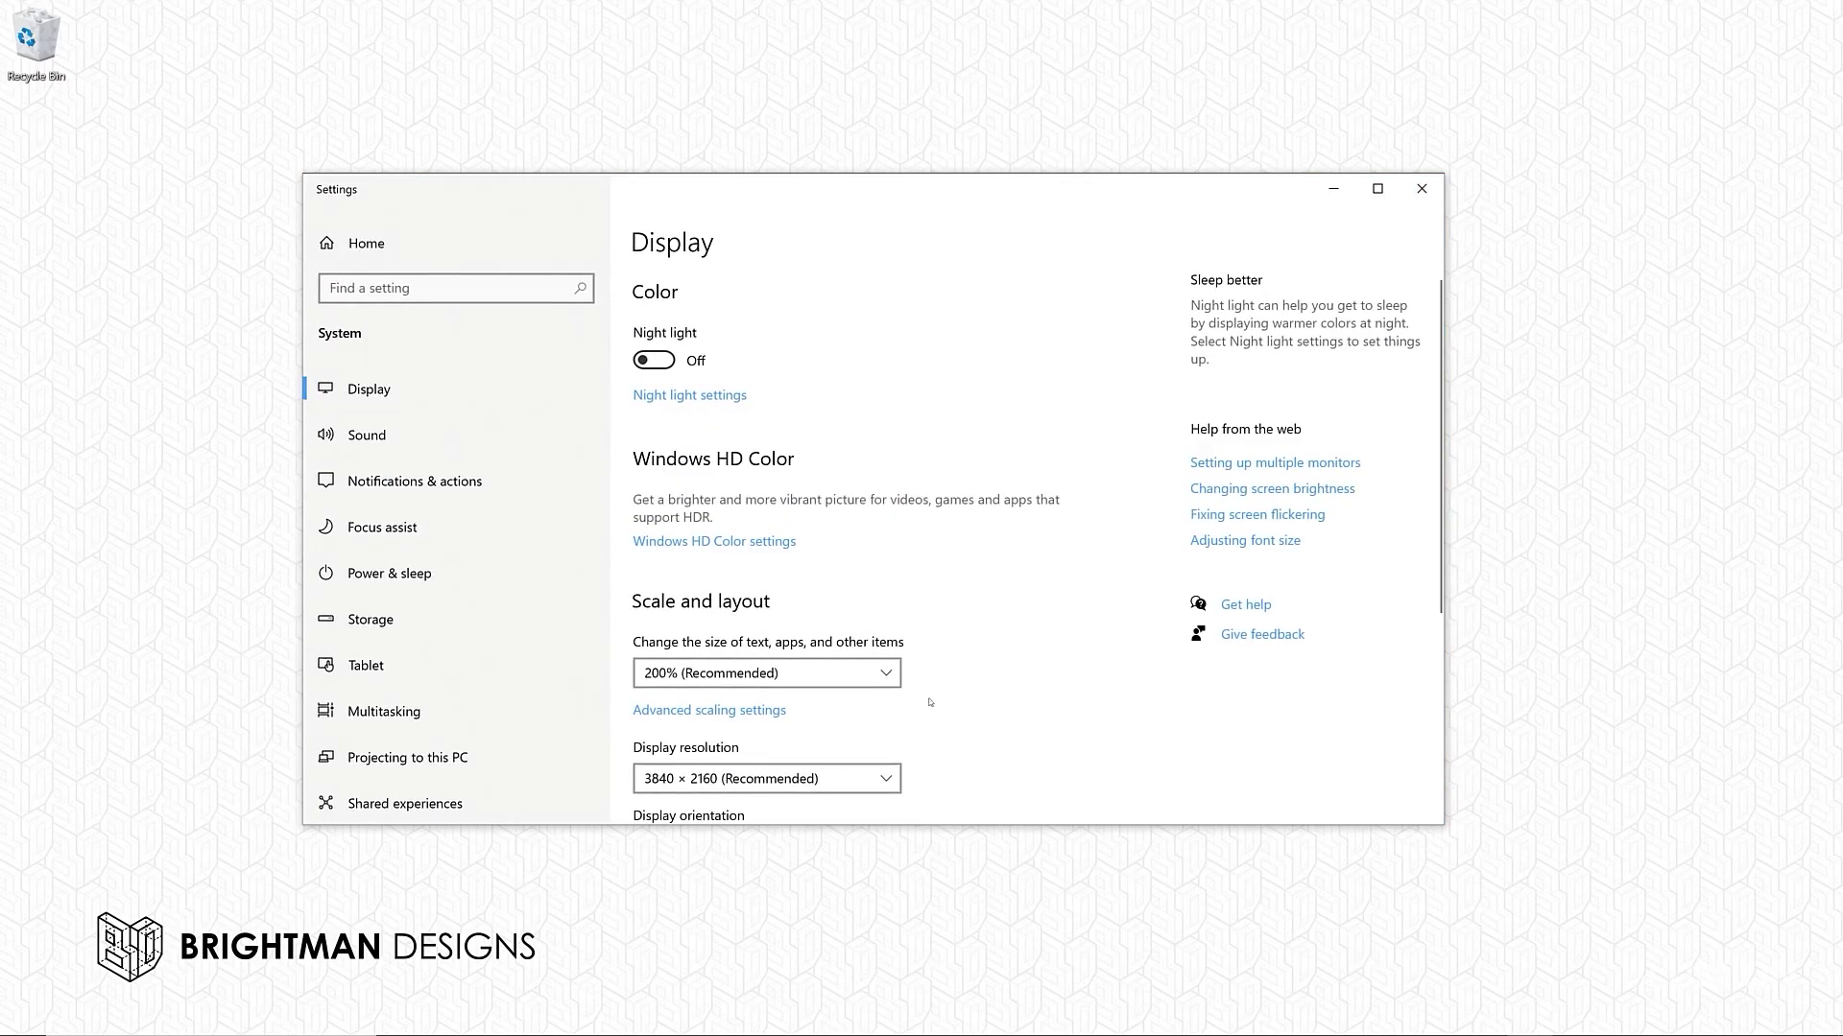
pyautogui.scroll(-4, 929, 703)
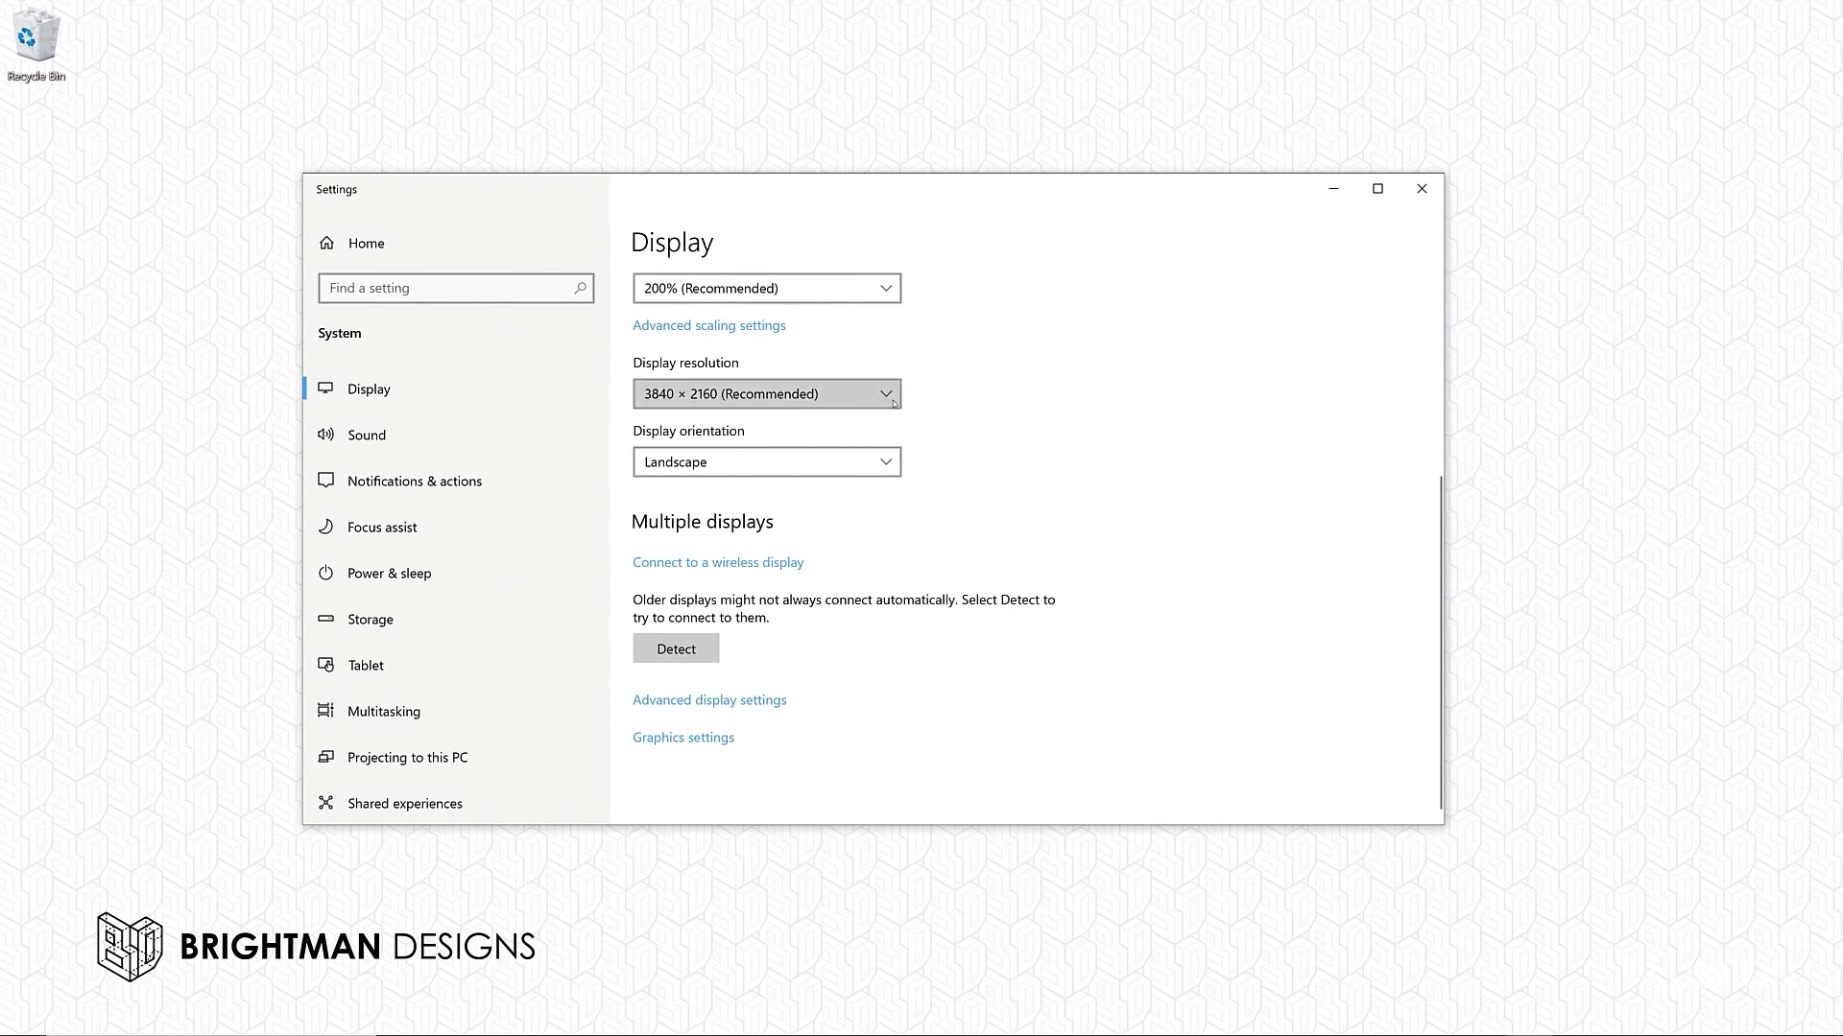
pyautogui.click(893, 401)
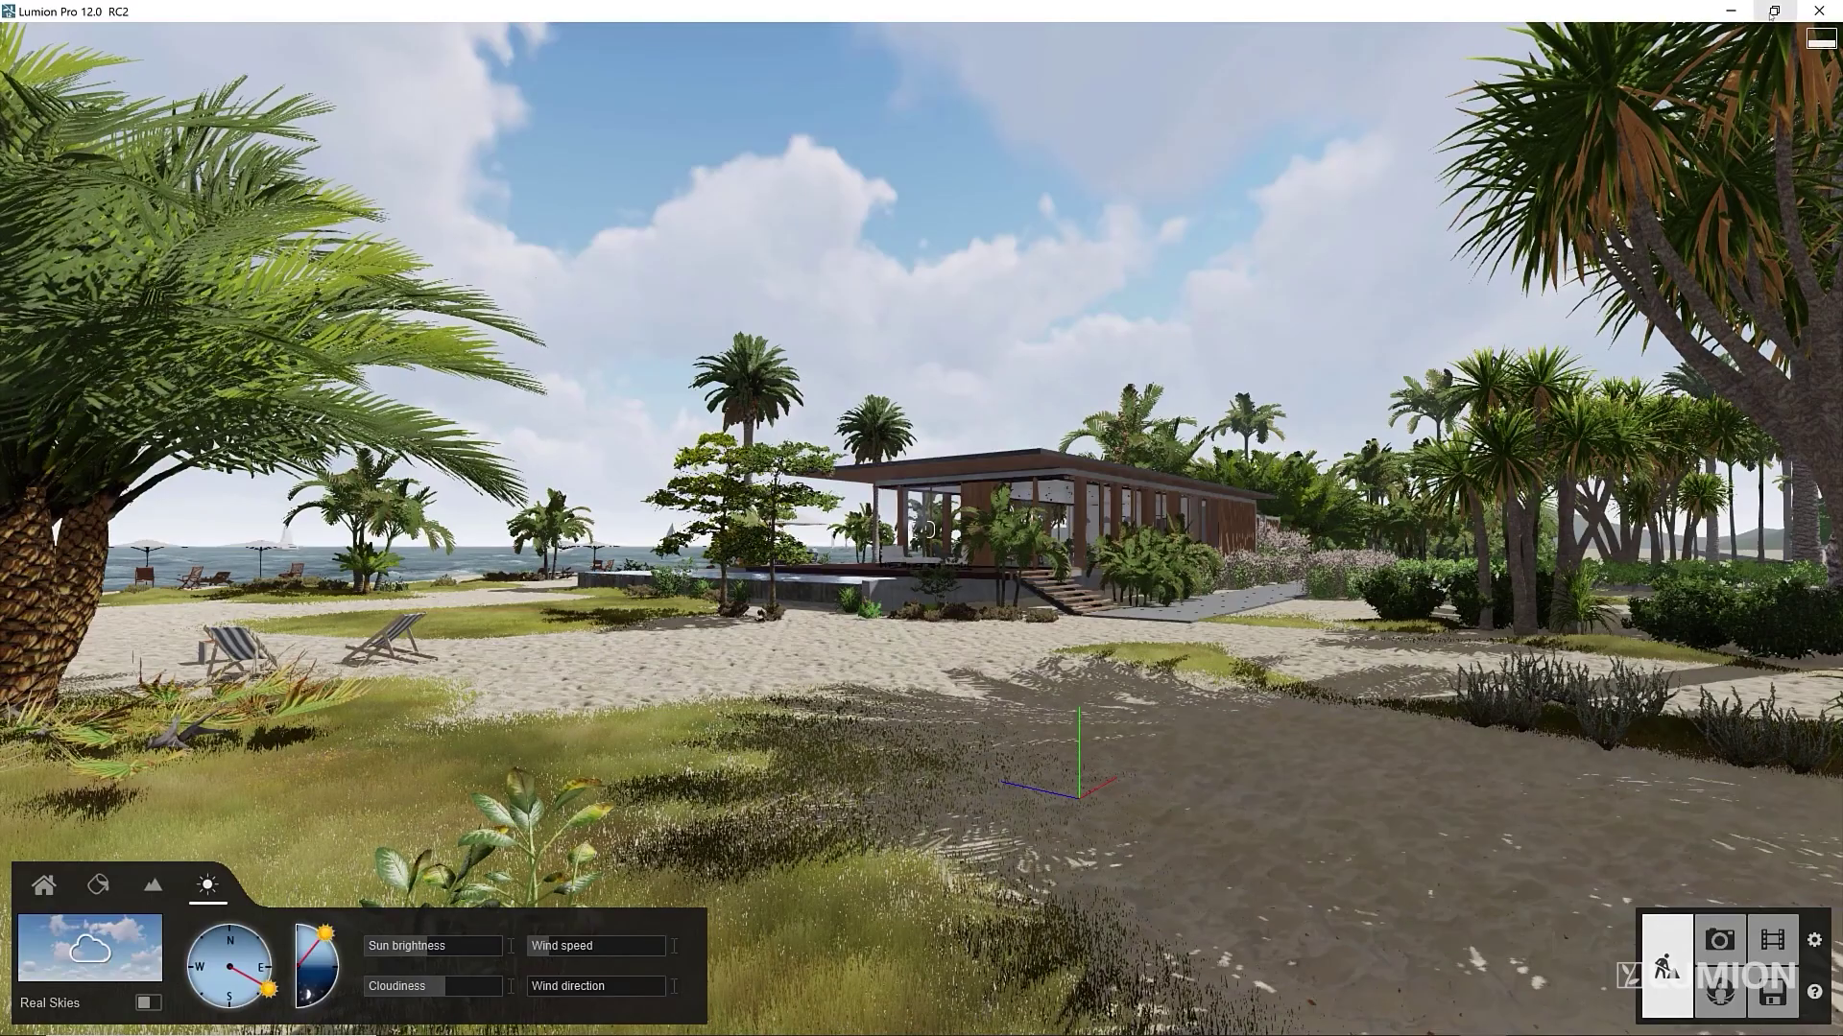
# - Restore Lumion's window, switch Use proxies on, and review the Input and System settings
pyautogui.click(1771, 16)
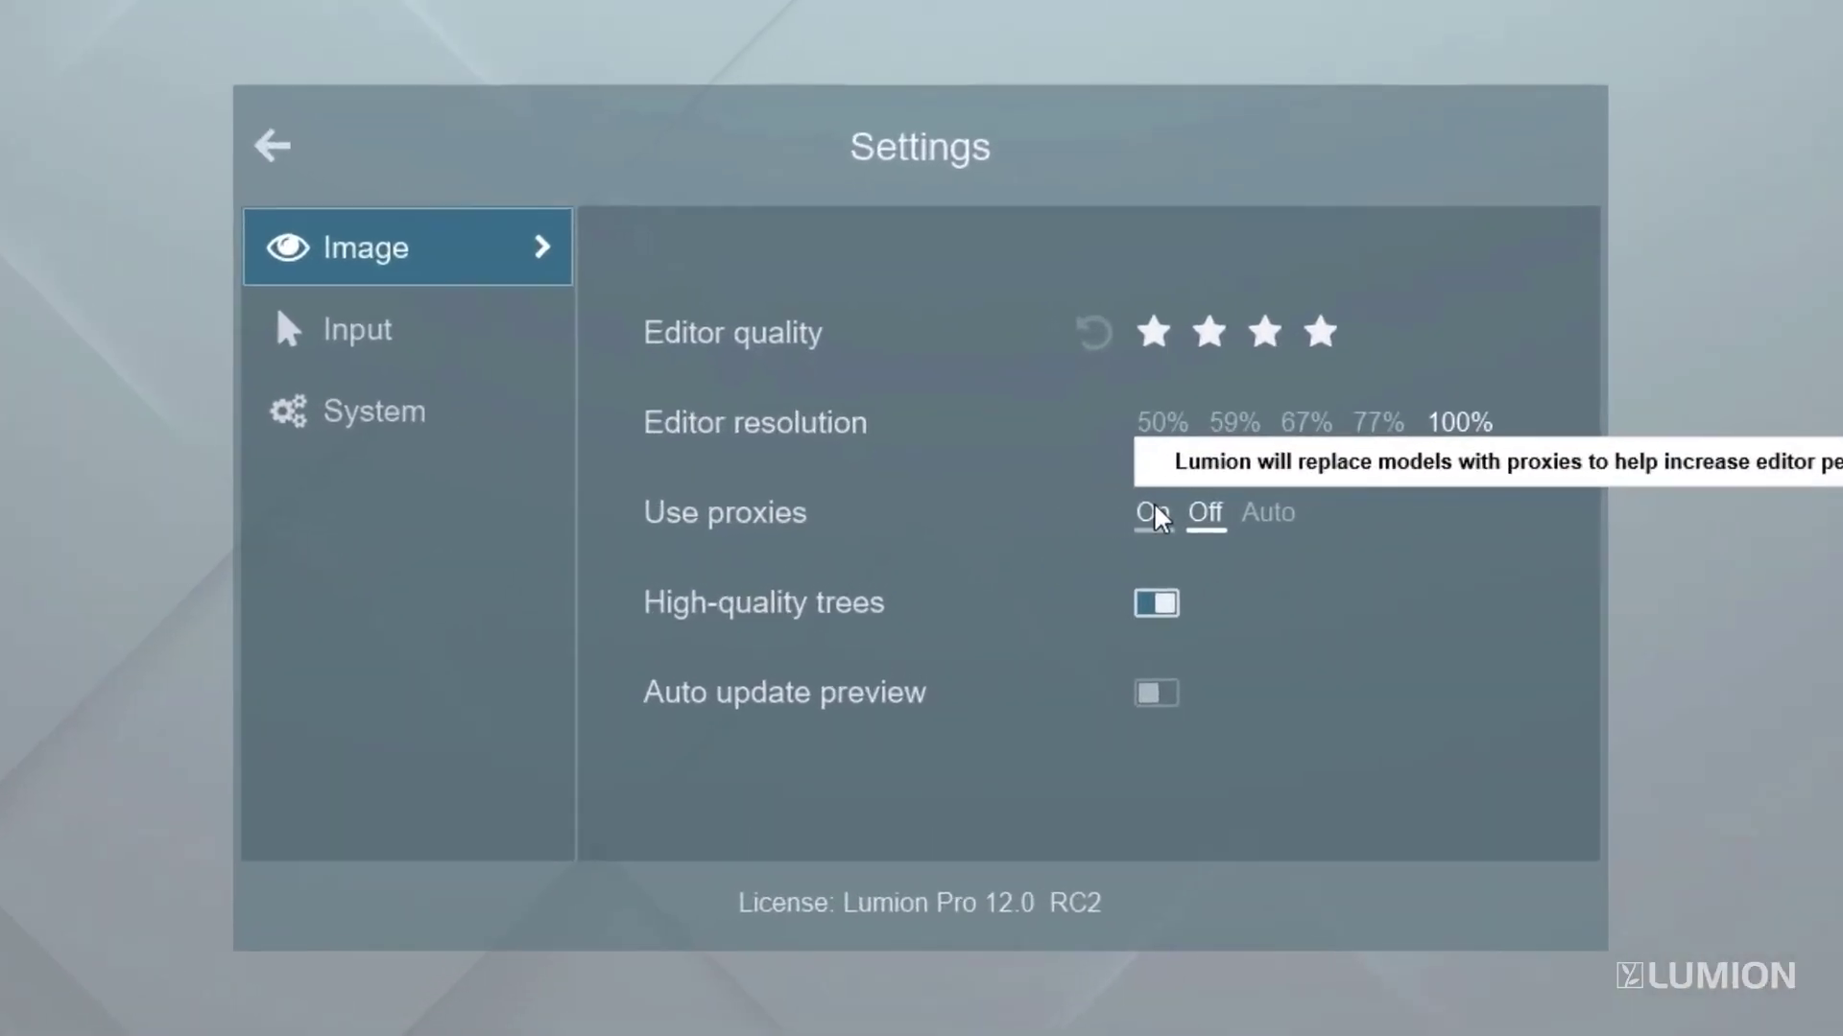
pyautogui.click(1057, 516)
pyautogui.click(413, 334)
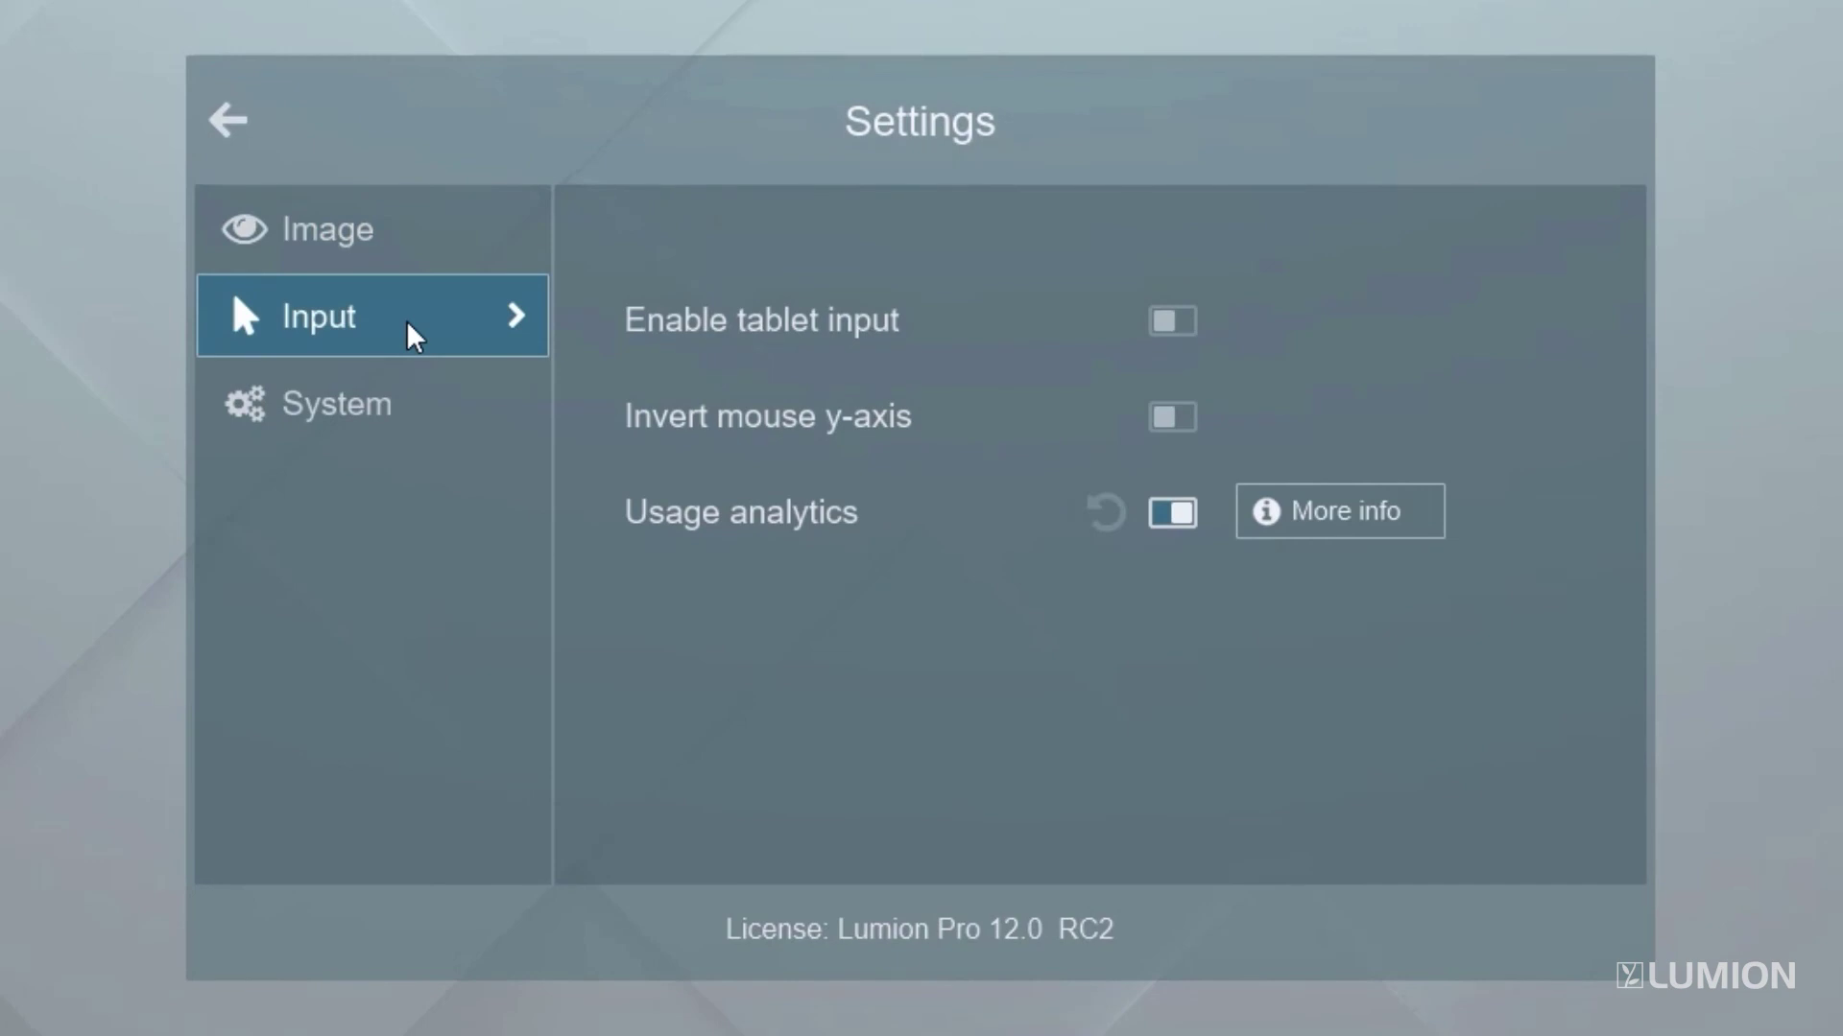
pyautogui.click(483, 408)
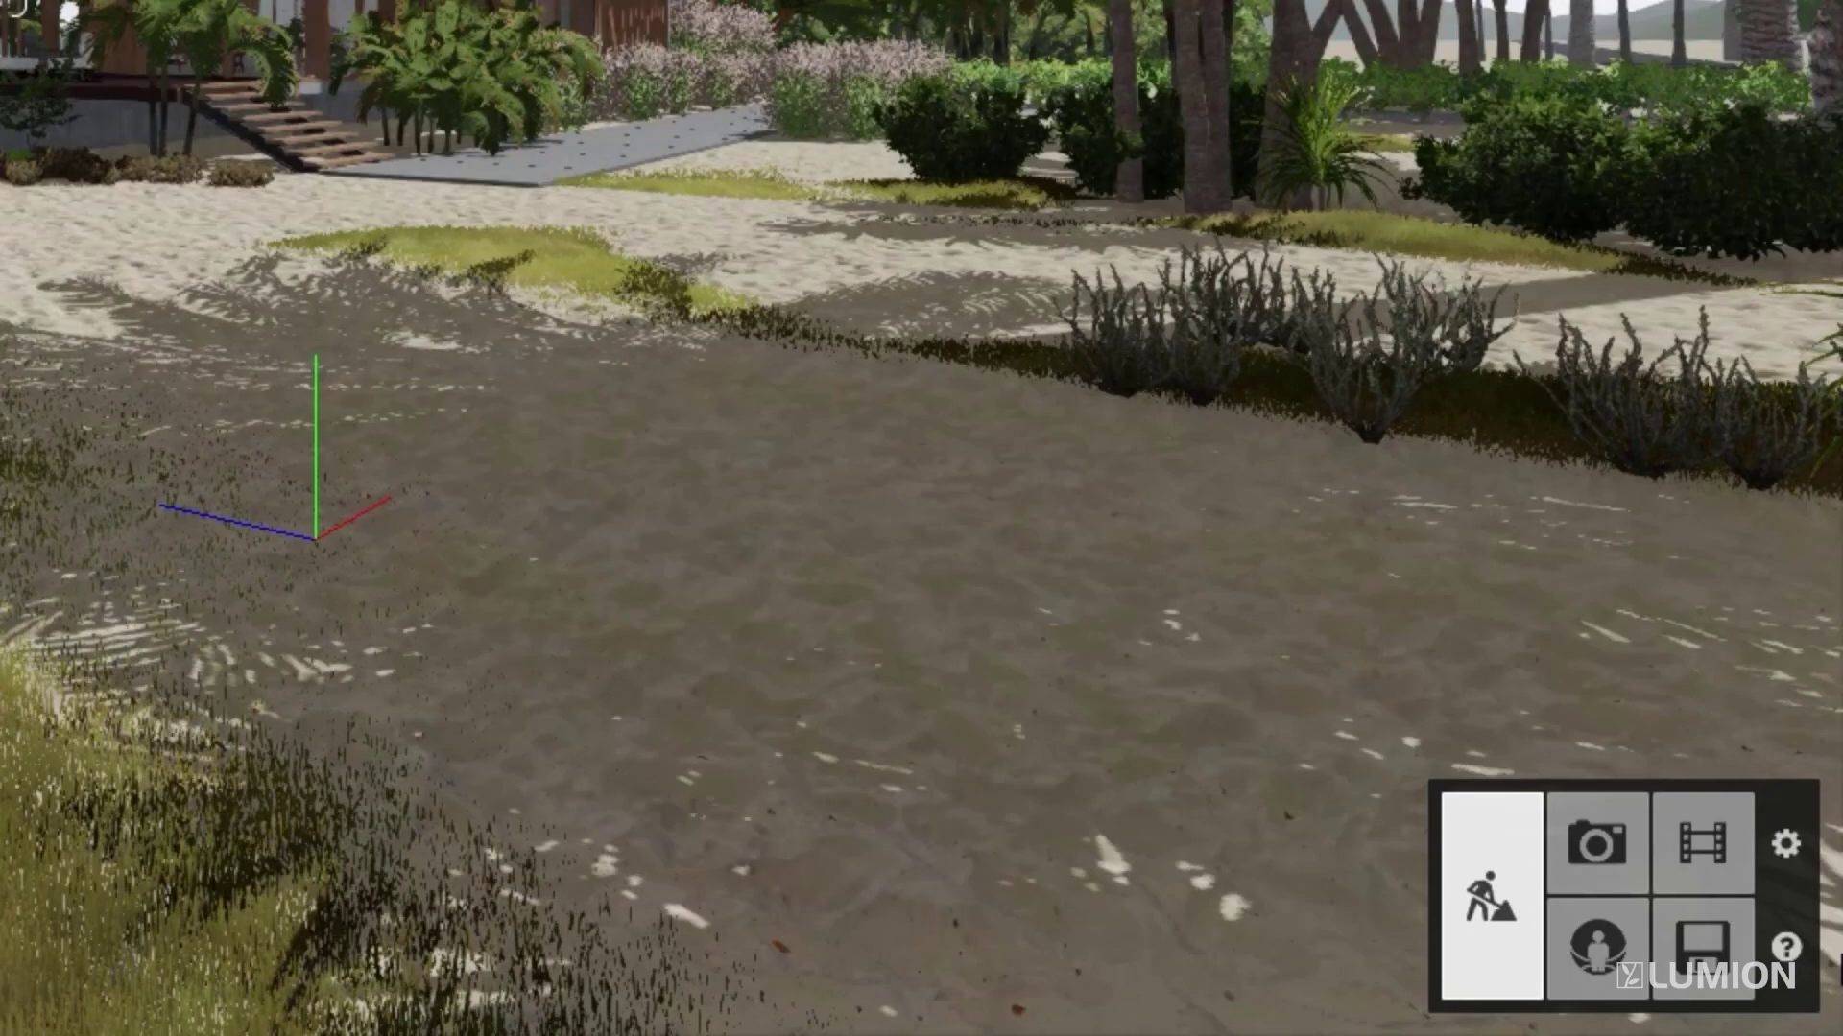
# - Start Lumion's interactive tutorial from the help icon at the bottom right
pyautogui.moveTo(1797, 952)
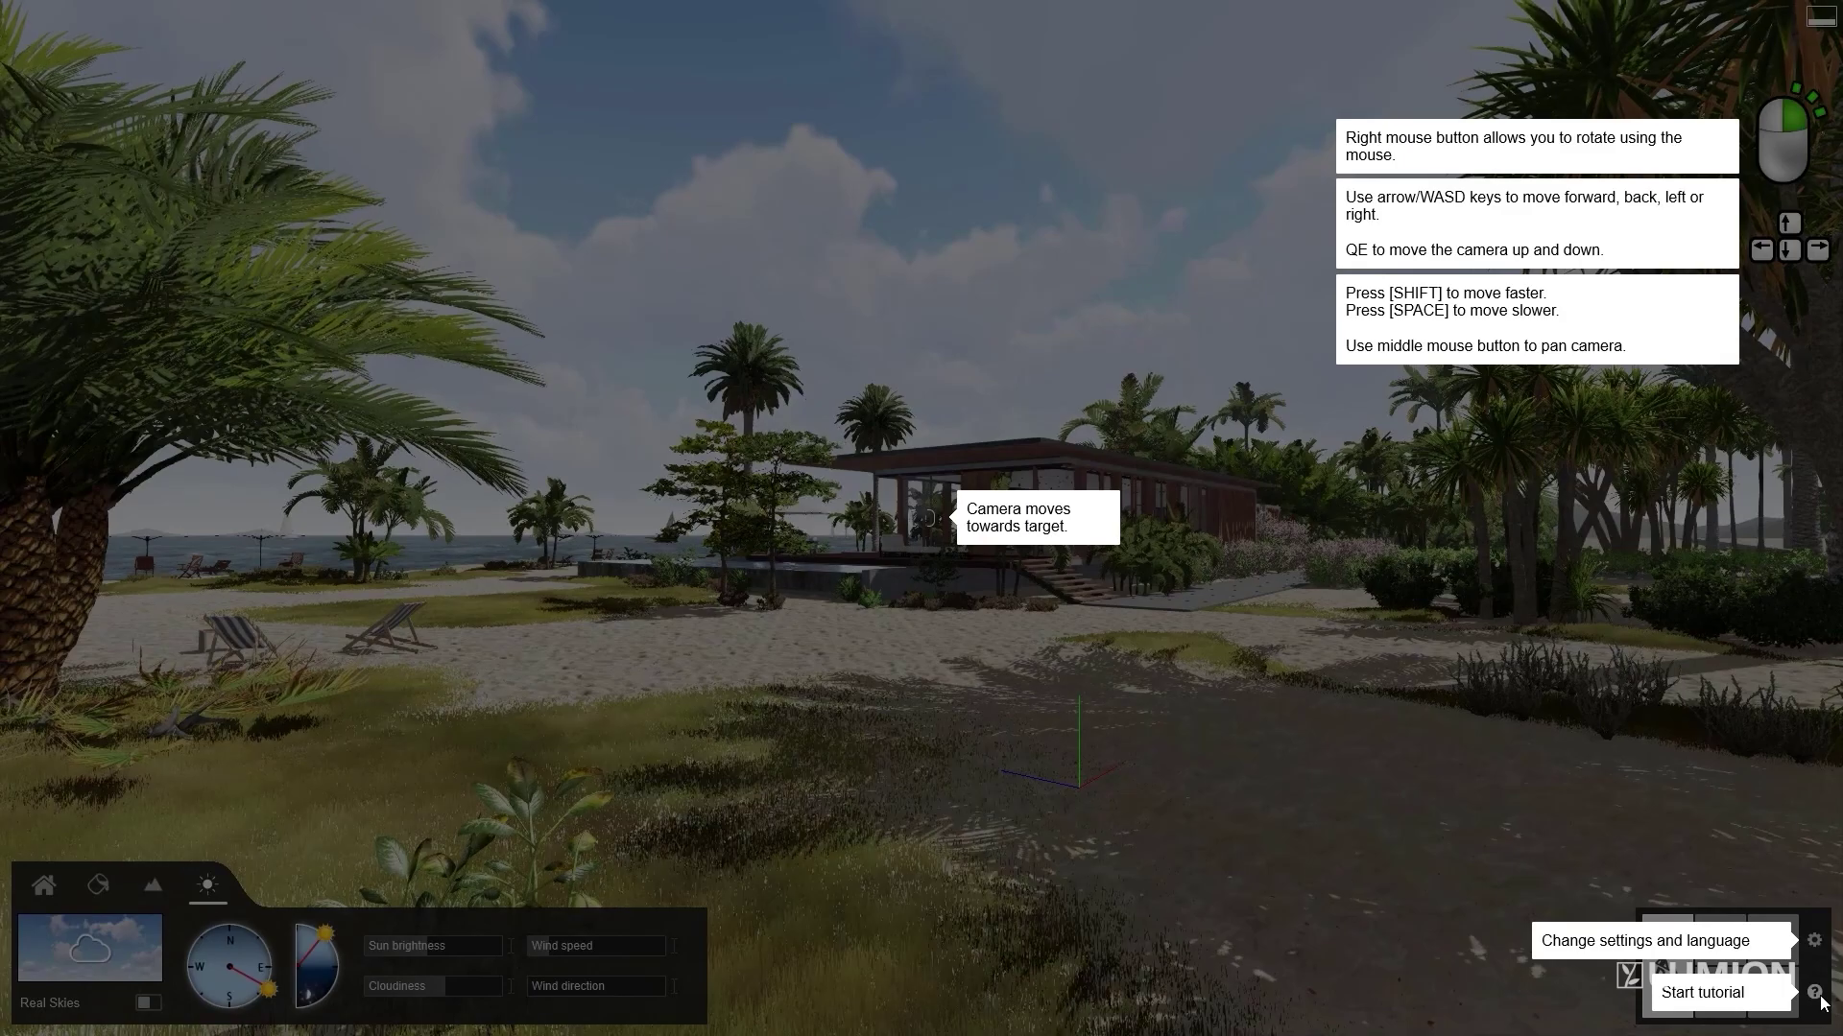
pyautogui.click(1817, 995)
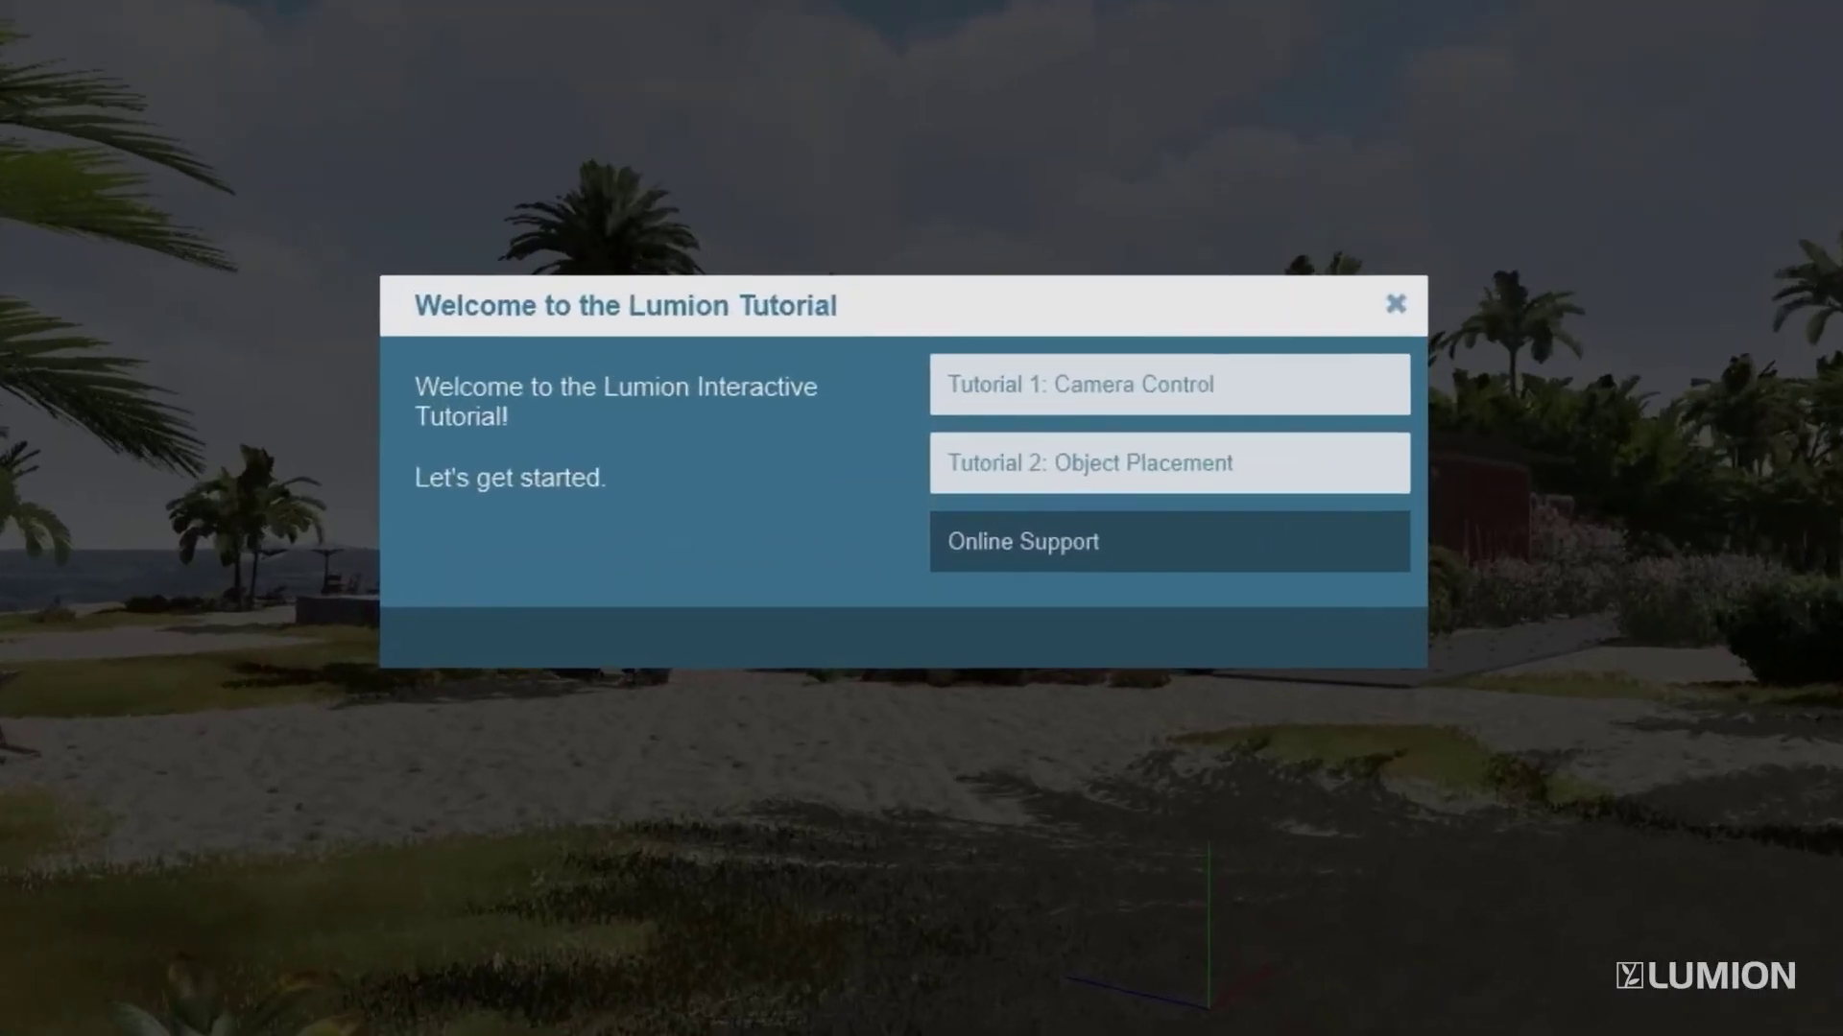